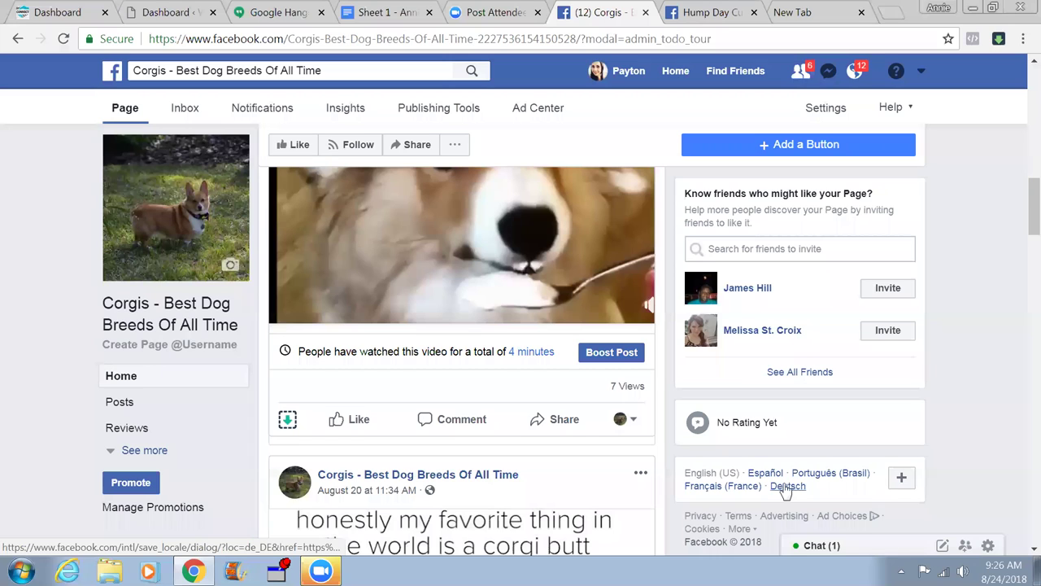
Look over the corgi page's posts, close the Hump Day Cute video tab and return to the corgi page
scroll(781, 491, down, 4)
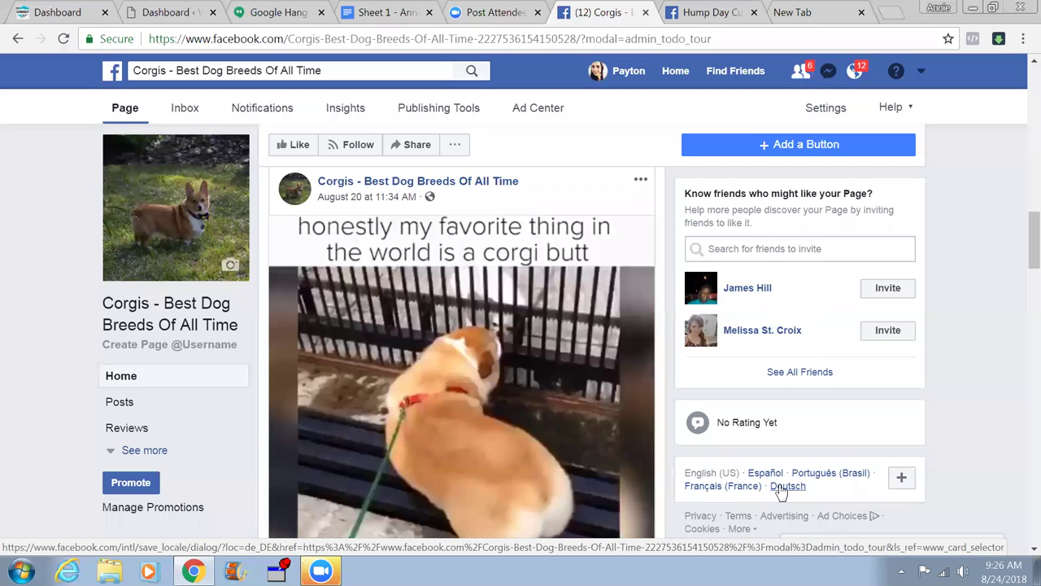
scroll(781, 491, up, 5)
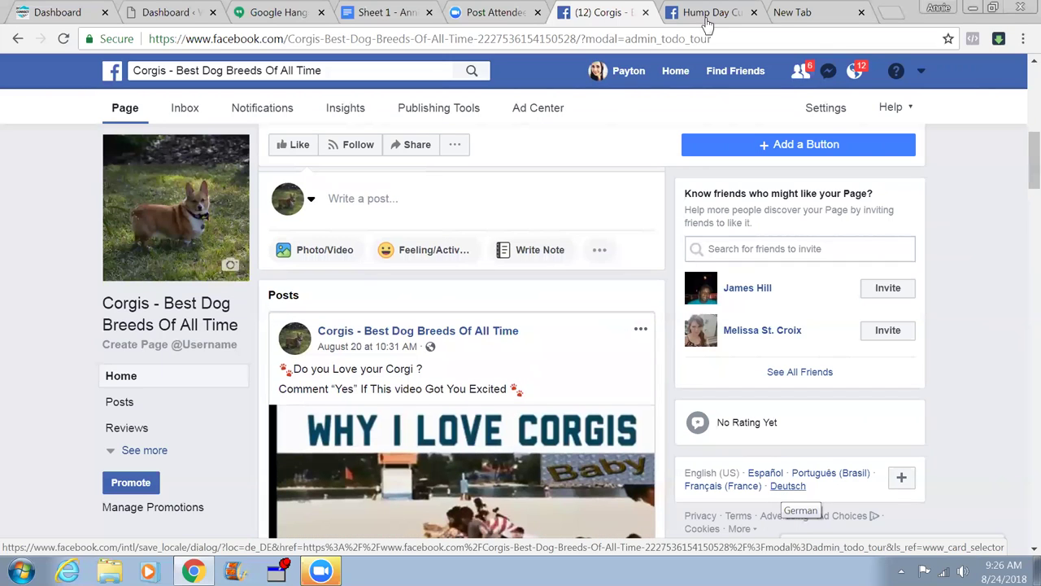
click(755, 18)
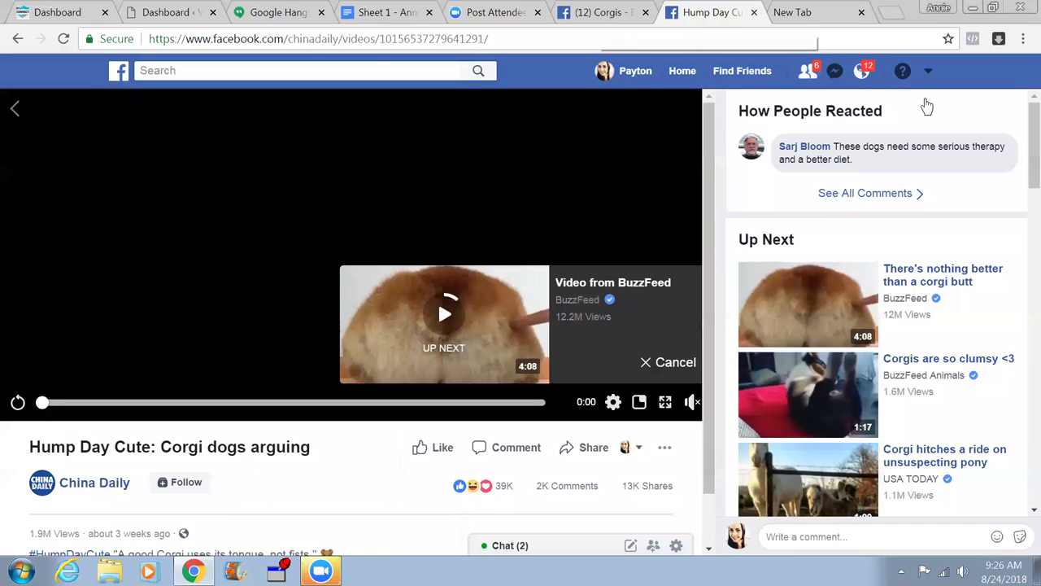
key(ctrl+w)
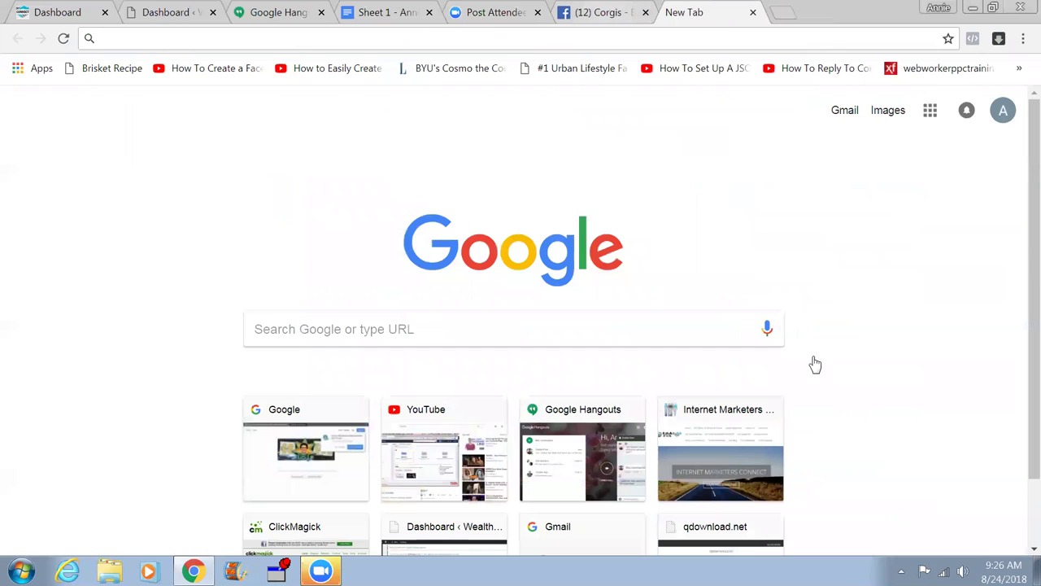
key(ctrl+shift+Tab)
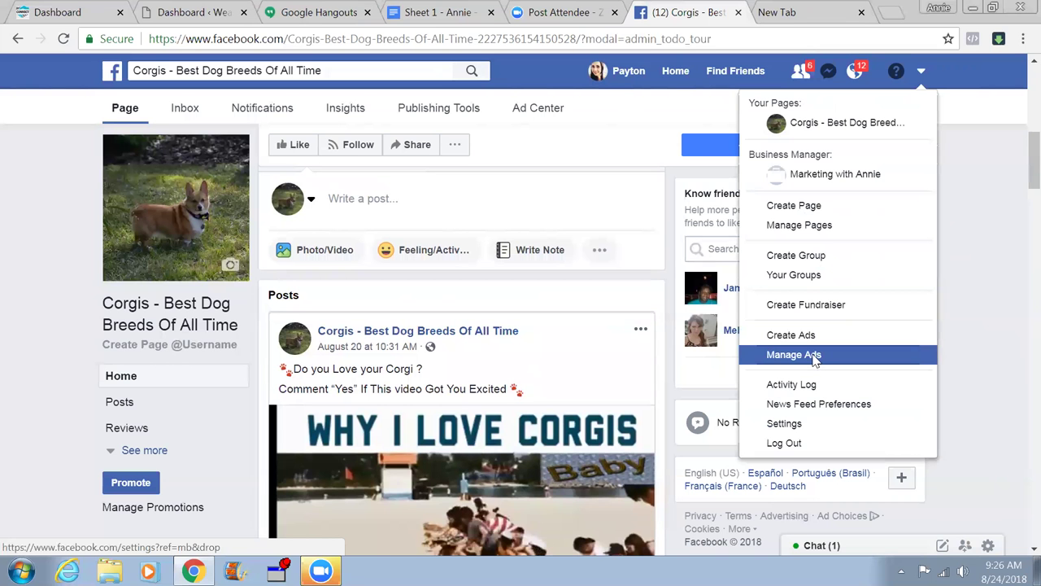
Open ad management from the corgi page and switch from the personal ad account to the Marketing with Annie business
click(814, 357)
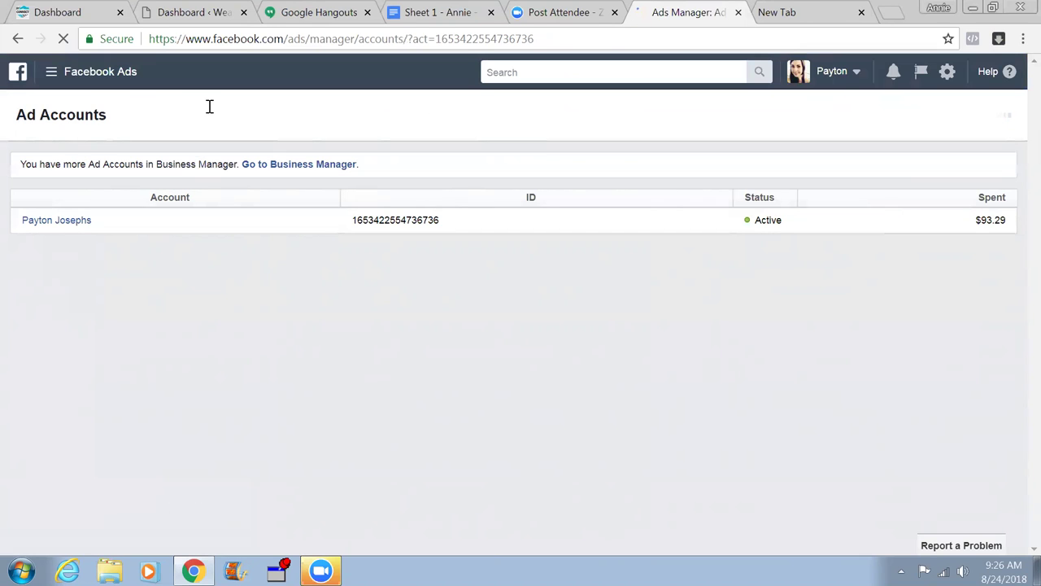
click(48, 82)
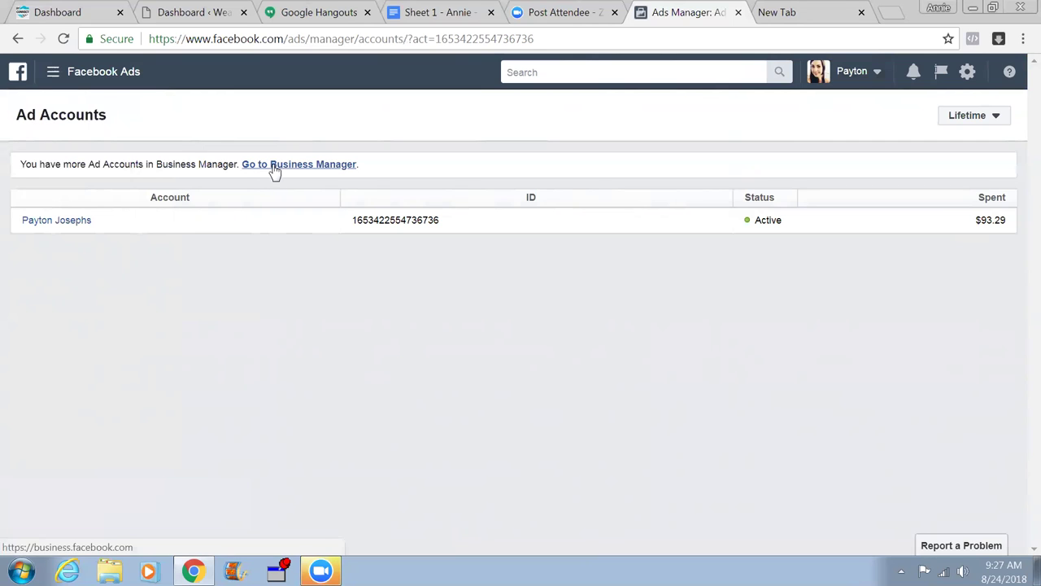
click(873, 81)
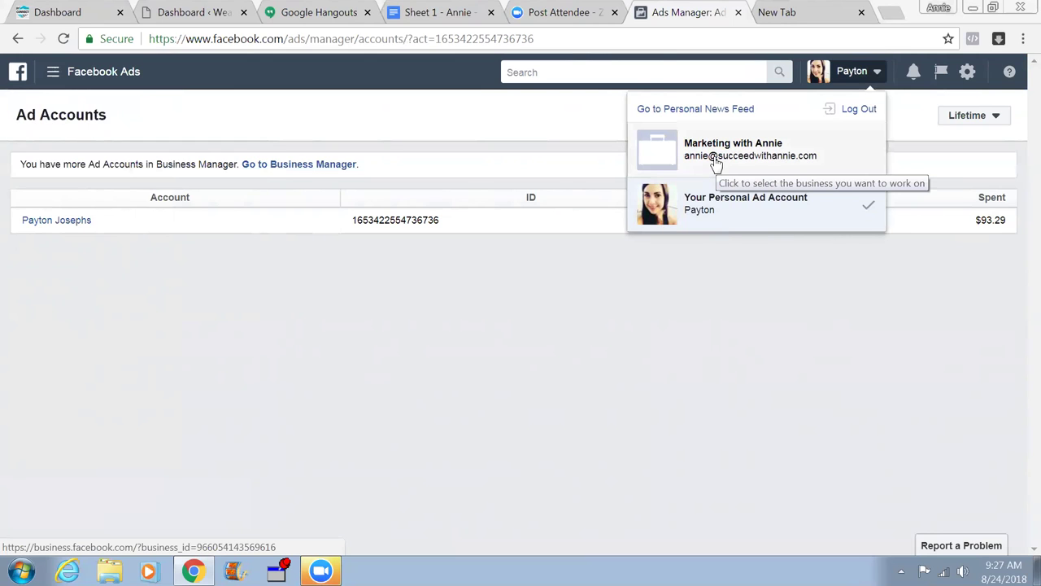
click(716, 164)
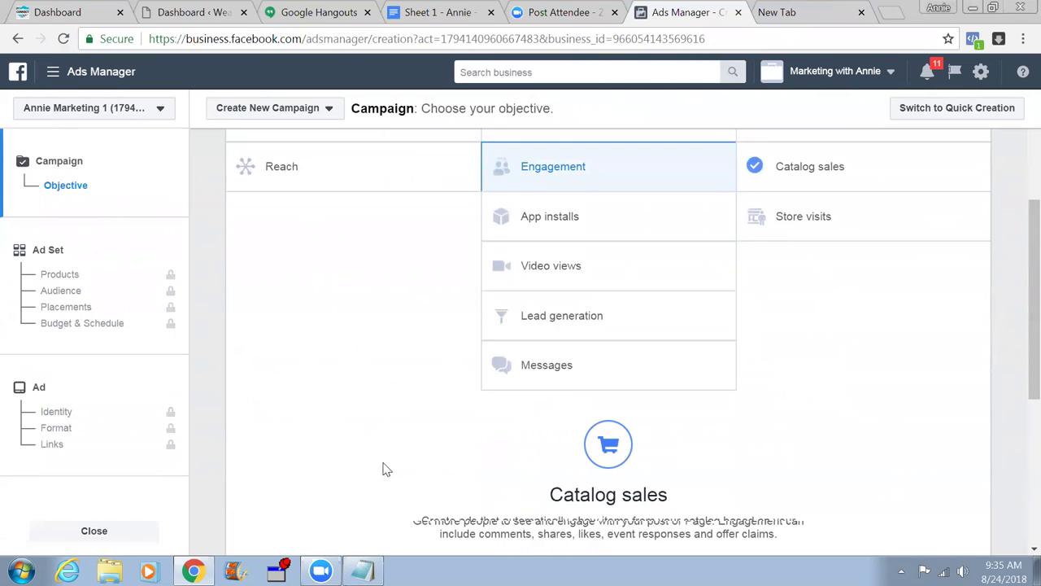
Read the description of the Brand awareness objective and select it for the new campaign
scroll(1018, 284, up, 1)
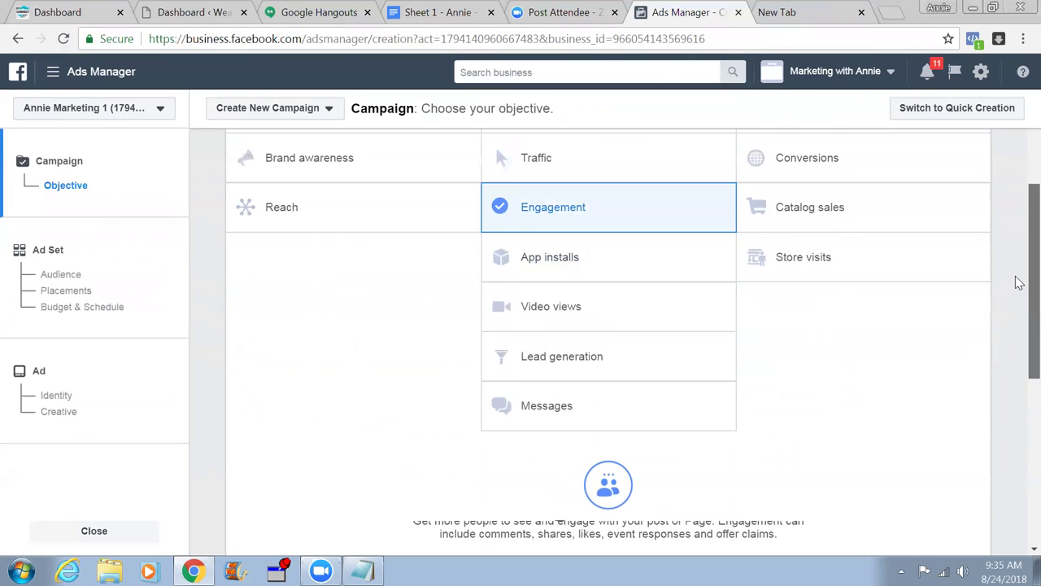
scroll(1018, 233, up, 3)
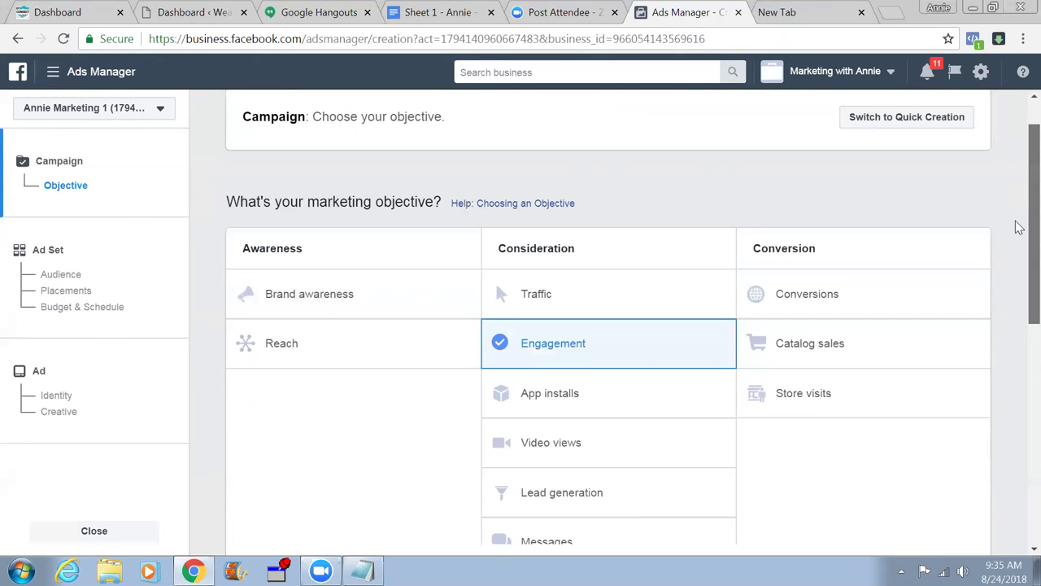
scroll(1017, 224, up, 1)
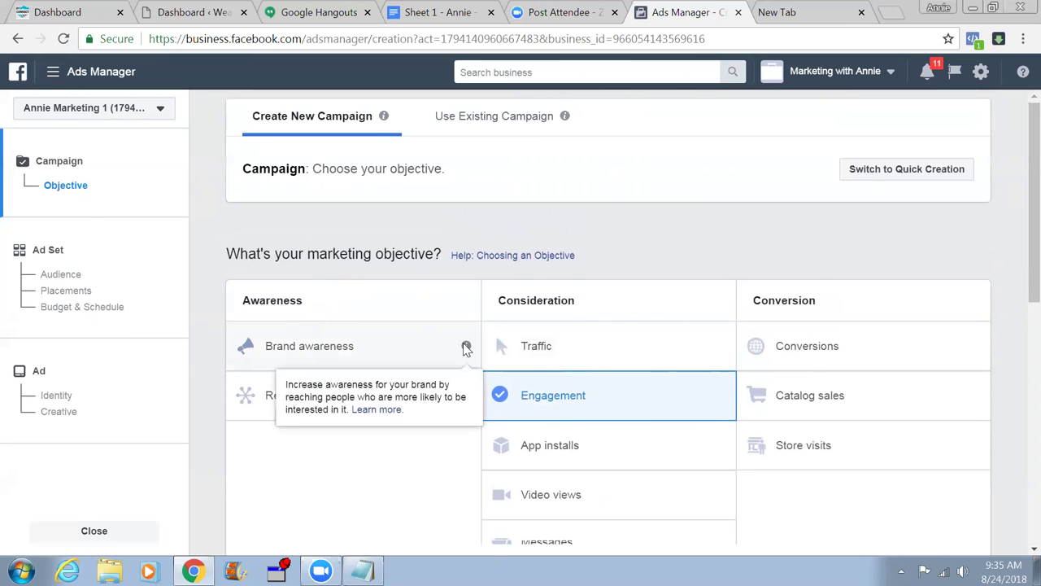
click(465, 347)
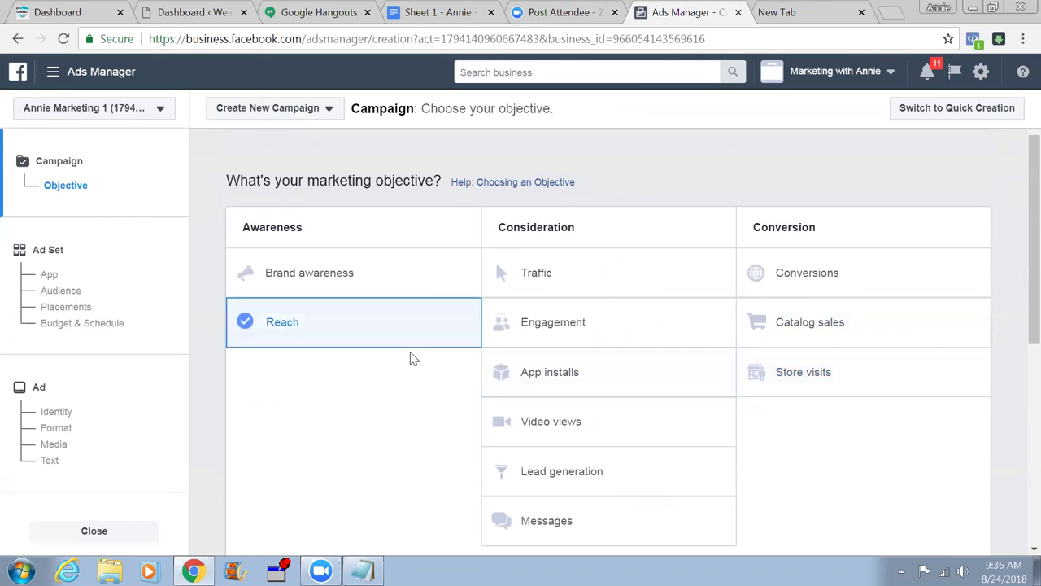
mouse_move(466, 275)
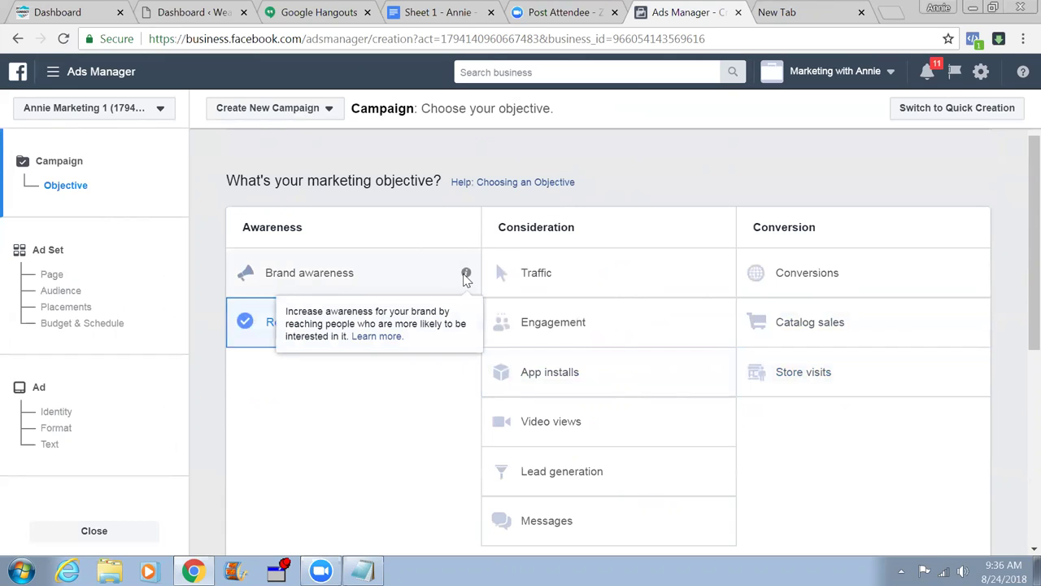
click(466, 275)
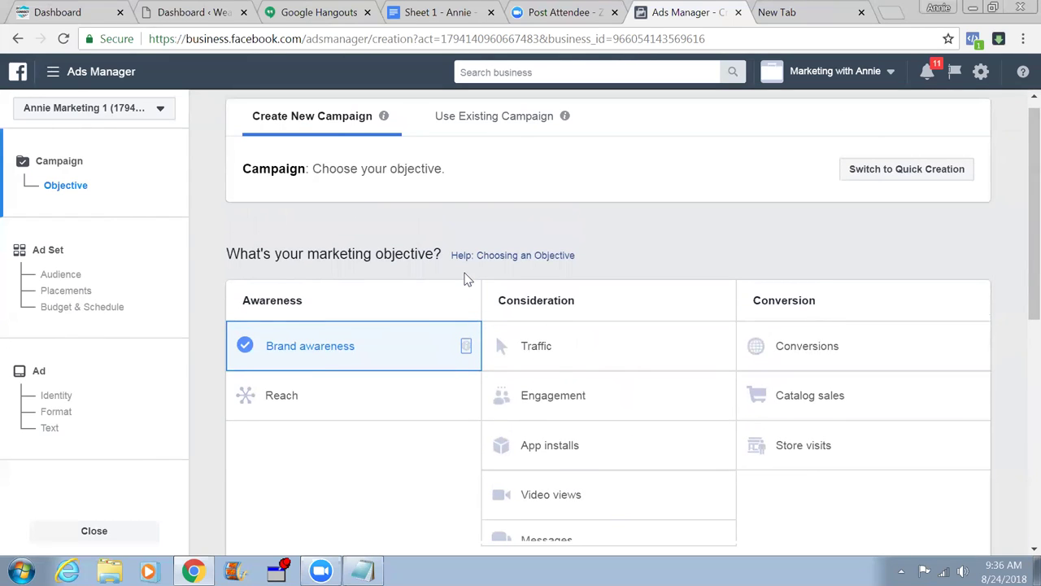
Read the descriptions of the Reach, Traffic, Engagement and App installs objectives
mouse_move(464, 345)
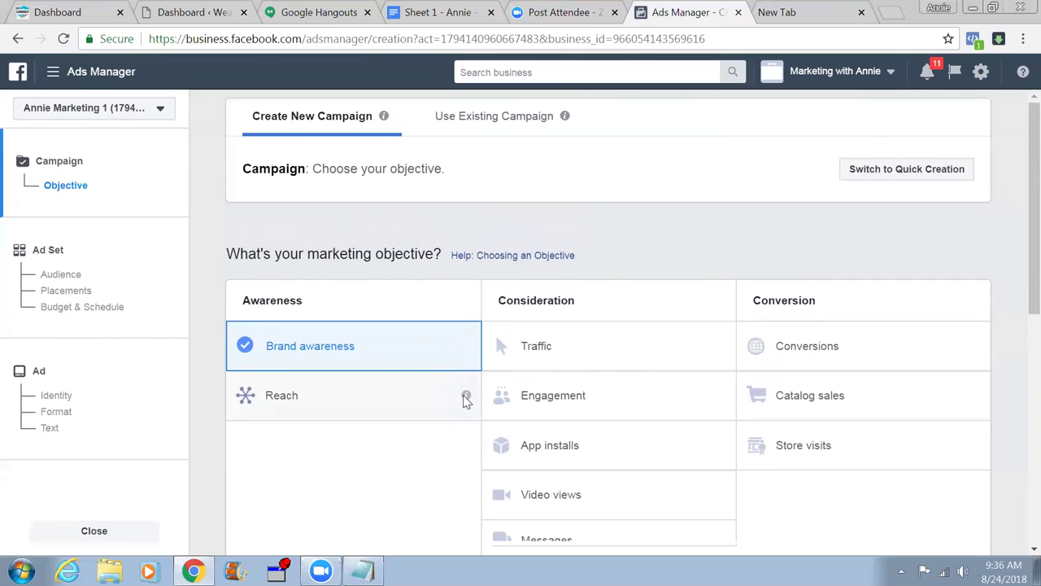
mouse_move(466, 396)
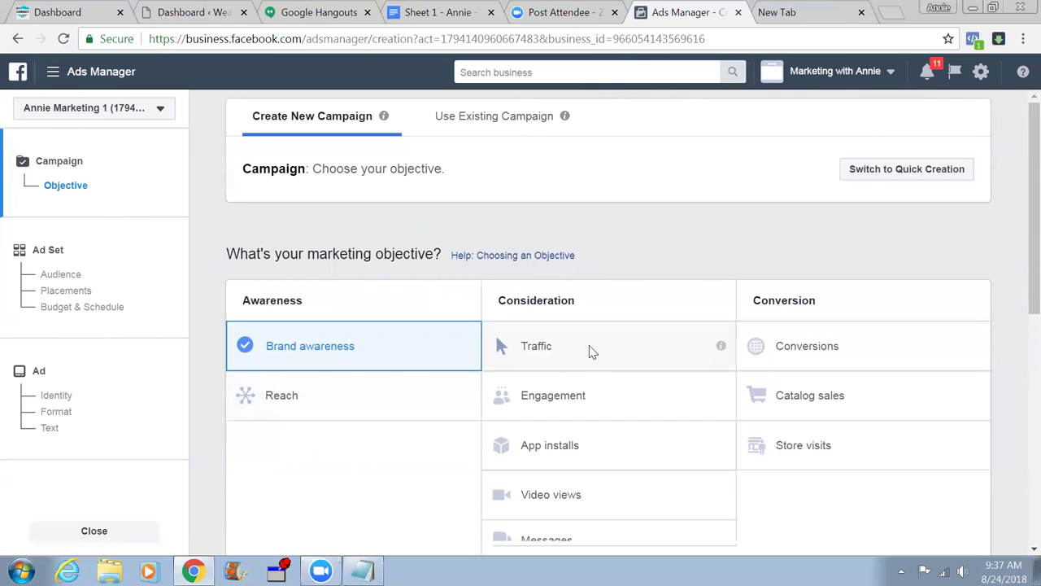
mouse_move(721, 348)
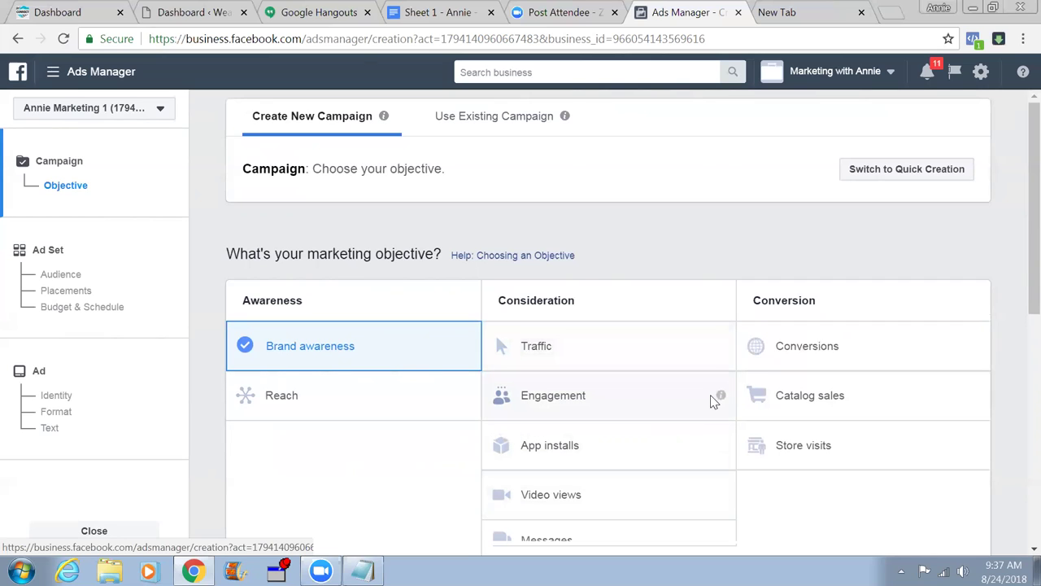
mouse_move(718, 395)
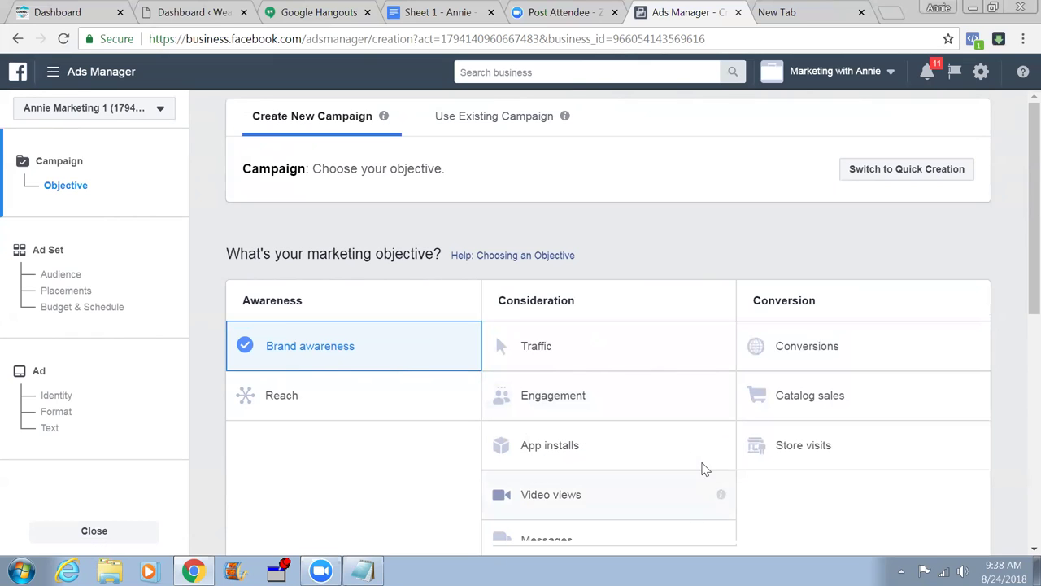
mouse_move(721, 448)
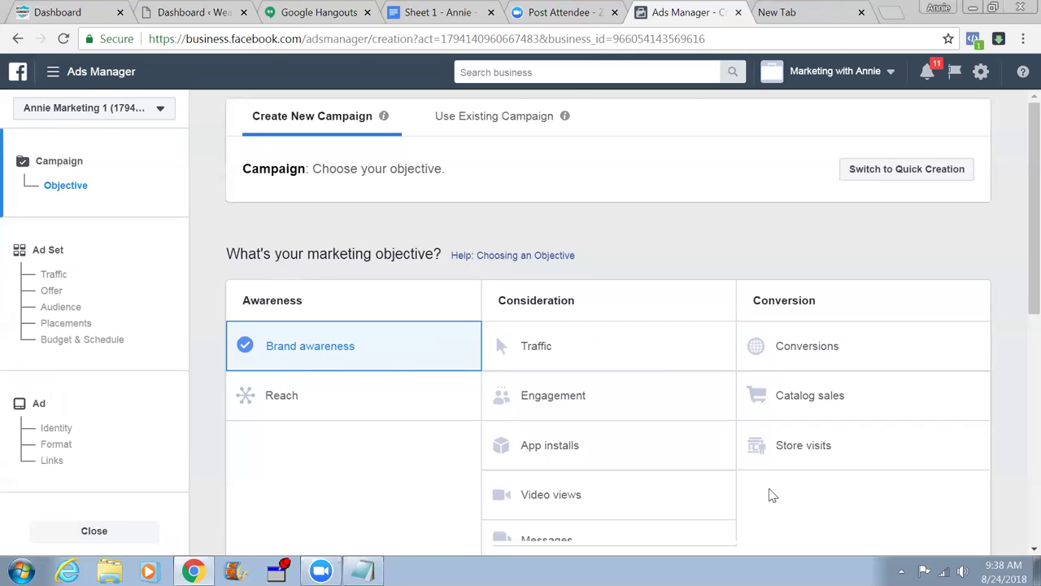
Change the campaign objective to Video views and read its description
key(Down)
key(Down)
key(Down)
key(Down)
key(Down)
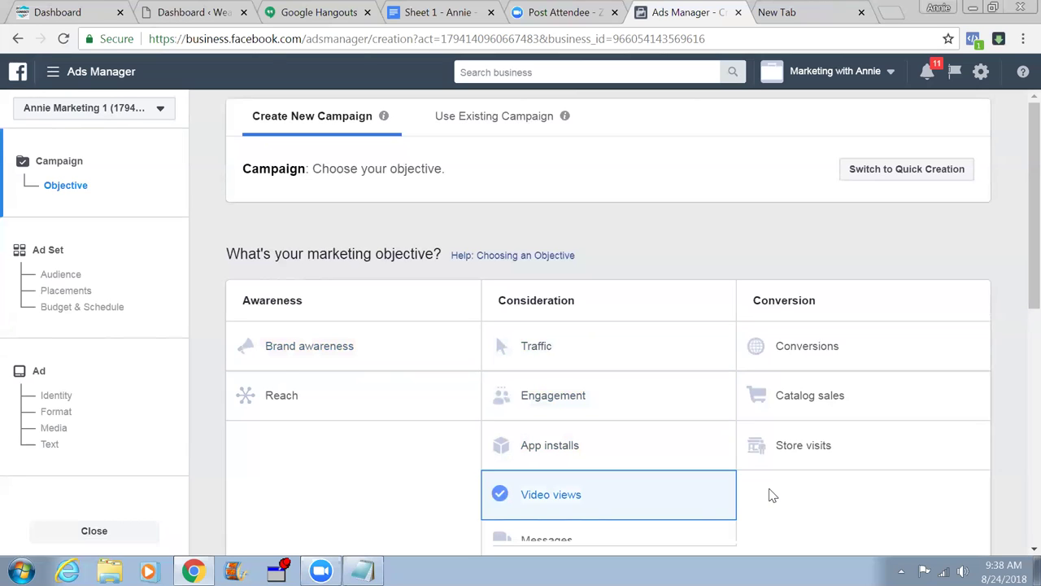
mouse_move(721, 497)
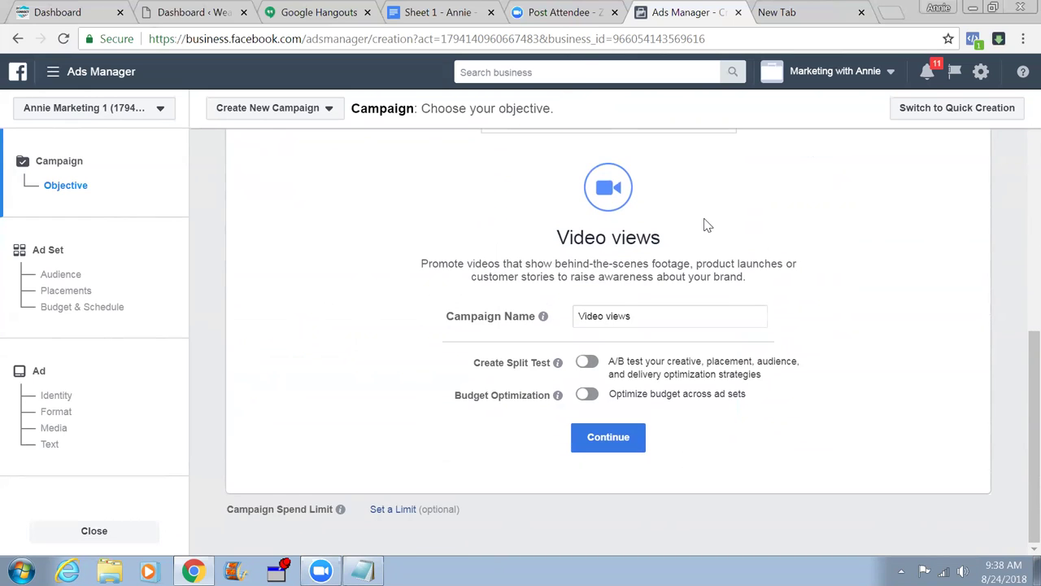
Read the descriptions of the Lead generation, Messages and Conversions objectives
scroll(707, 226, up, 4)
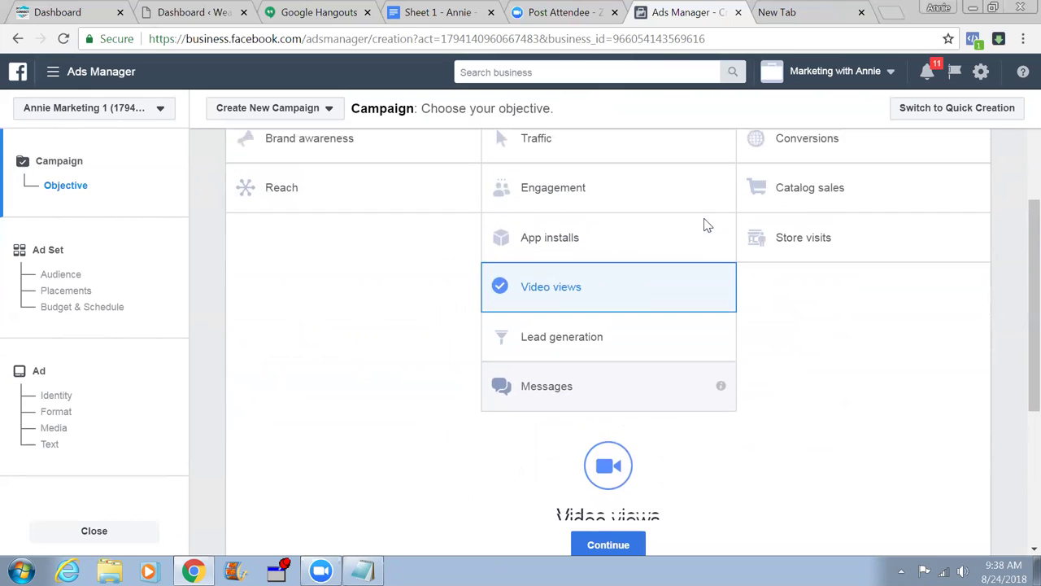
scroll(705, 220, up, 1)
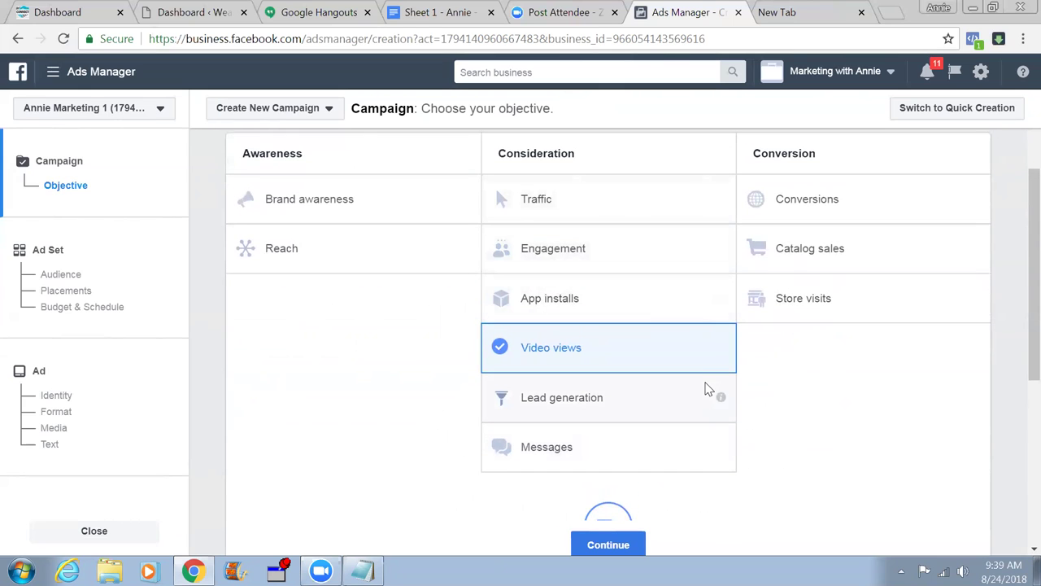
mouse_move(719, 400)
mouse_move(722, 448)
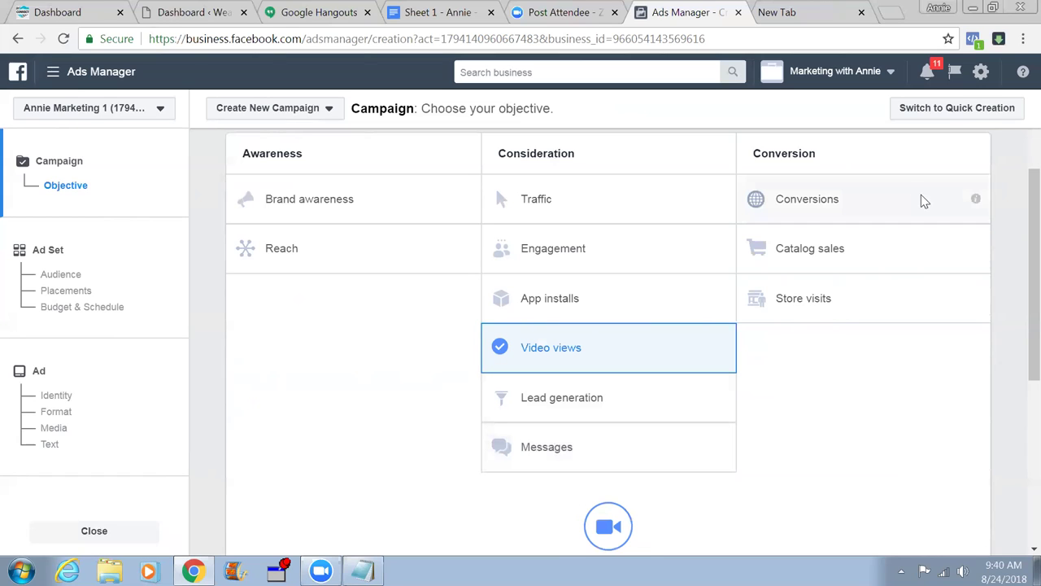
mouse_move(975, 204)
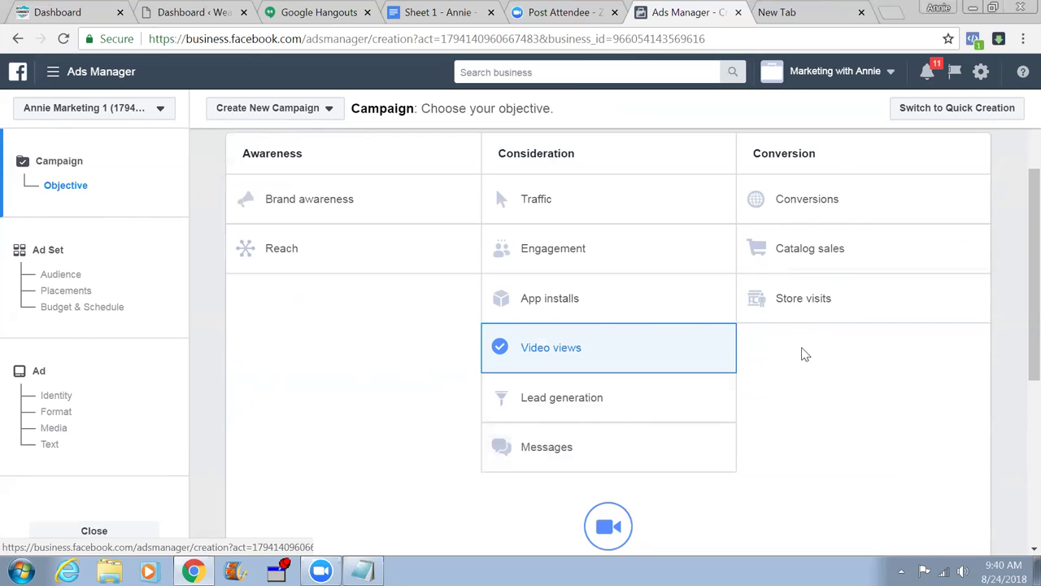
Set the campaign objective to Engagement and go through its Page likes, Event responses and Post engagement types
click(606, 255)
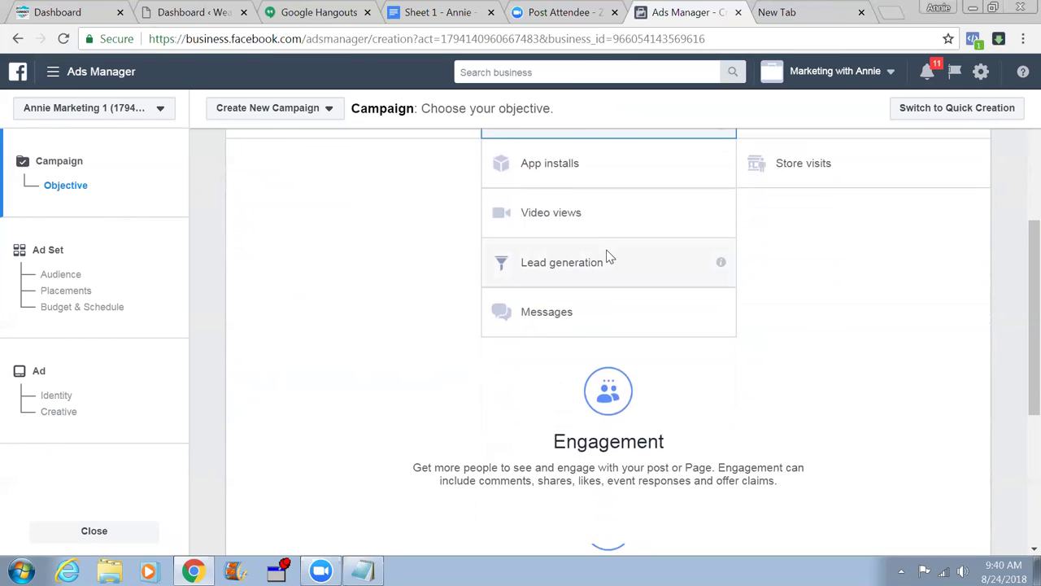
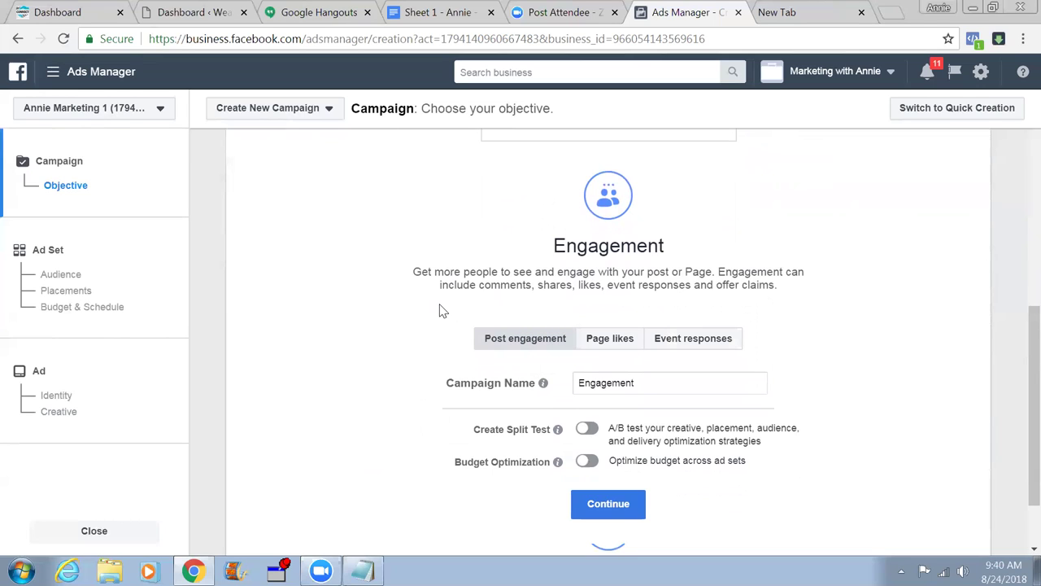
click(611, 342)
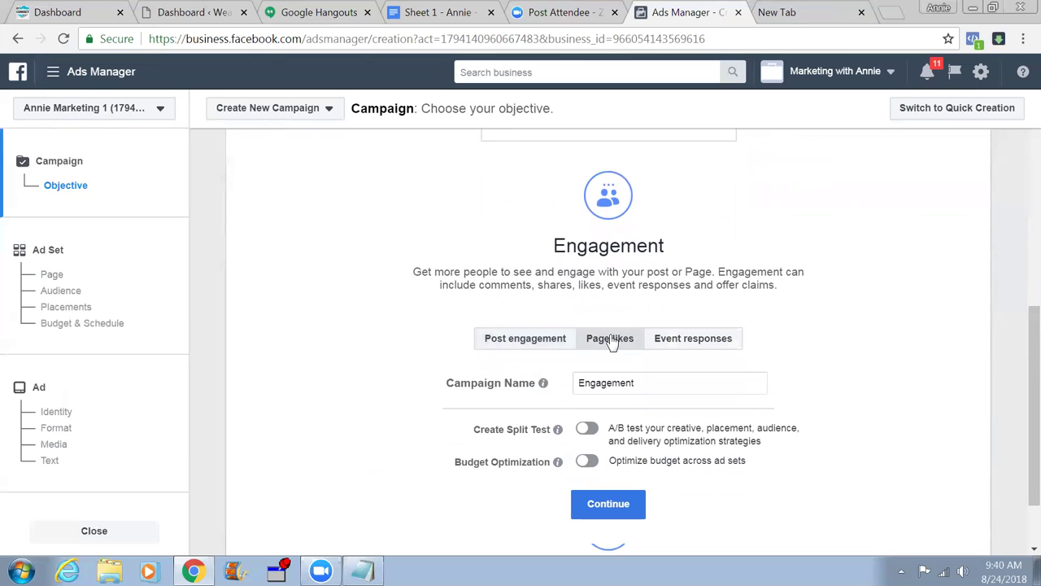
mouse_move(542, 384)
click(716, 345)
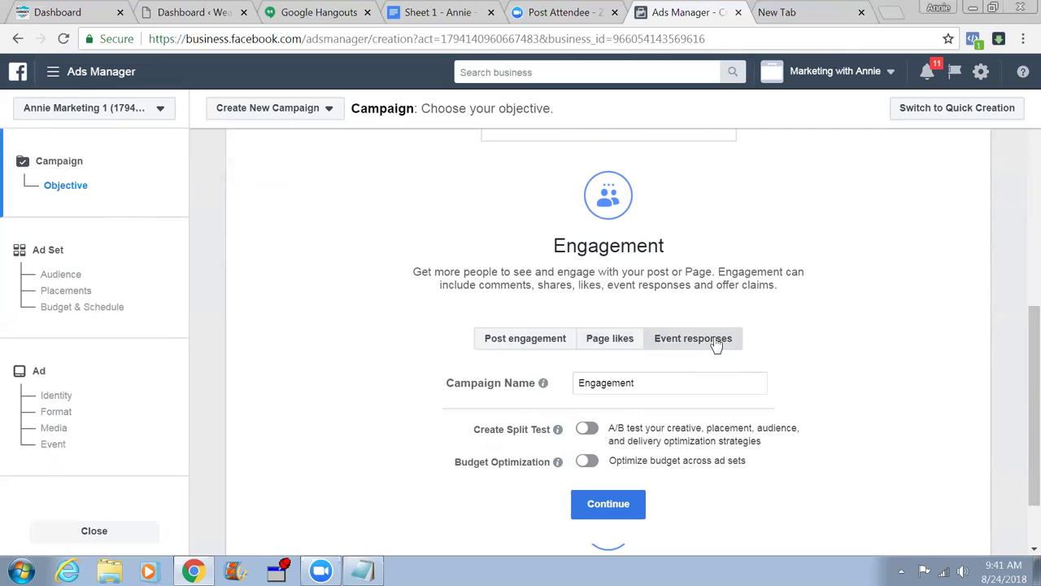
click(542, 342)
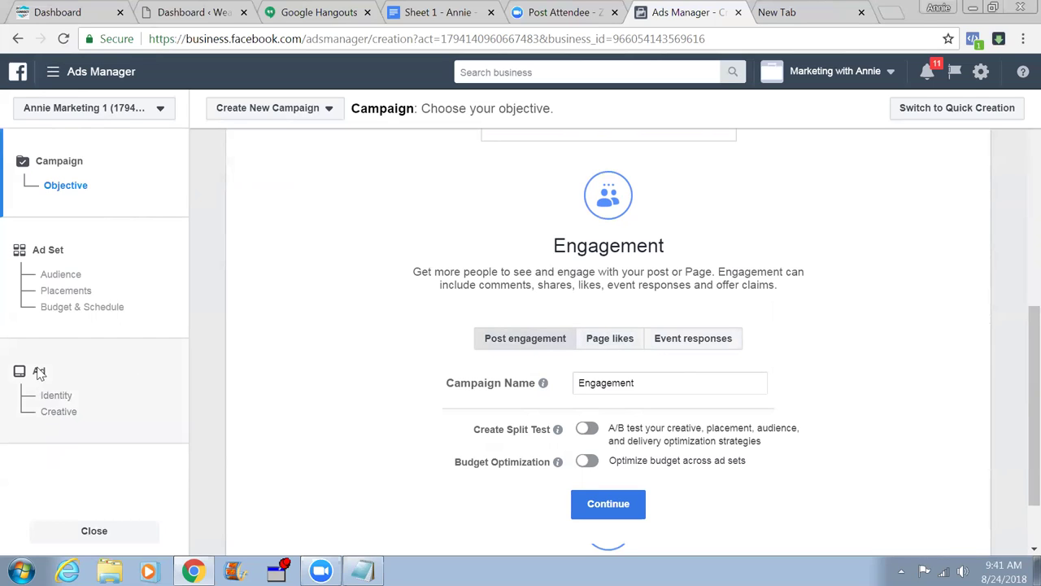
Compare the ad set and ad sections required by each engagement type, finishing with Page likes selected
click(608, 345)
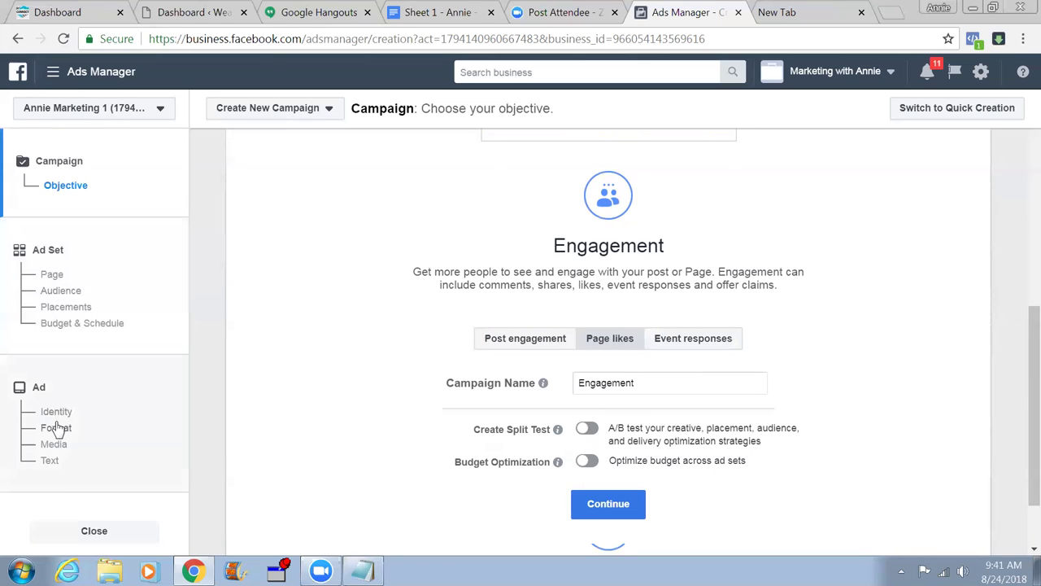
click(688, 341)
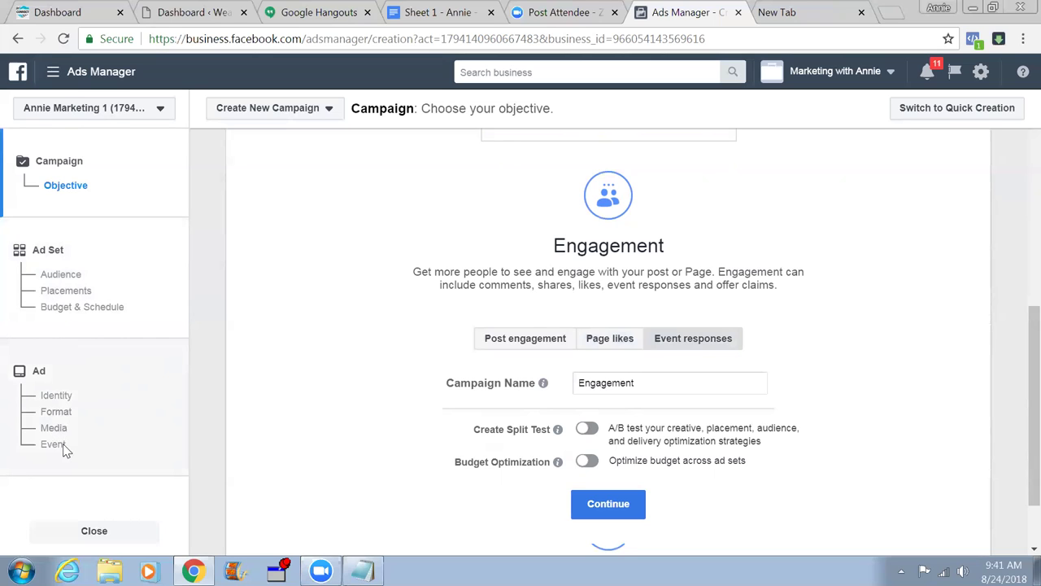
click(529, 348)
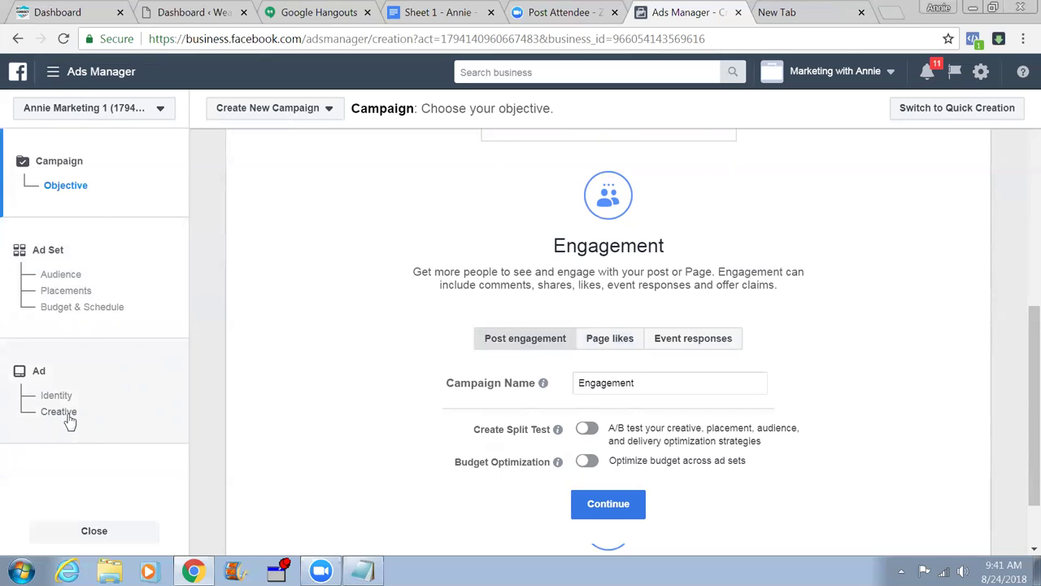
click(601, 345)
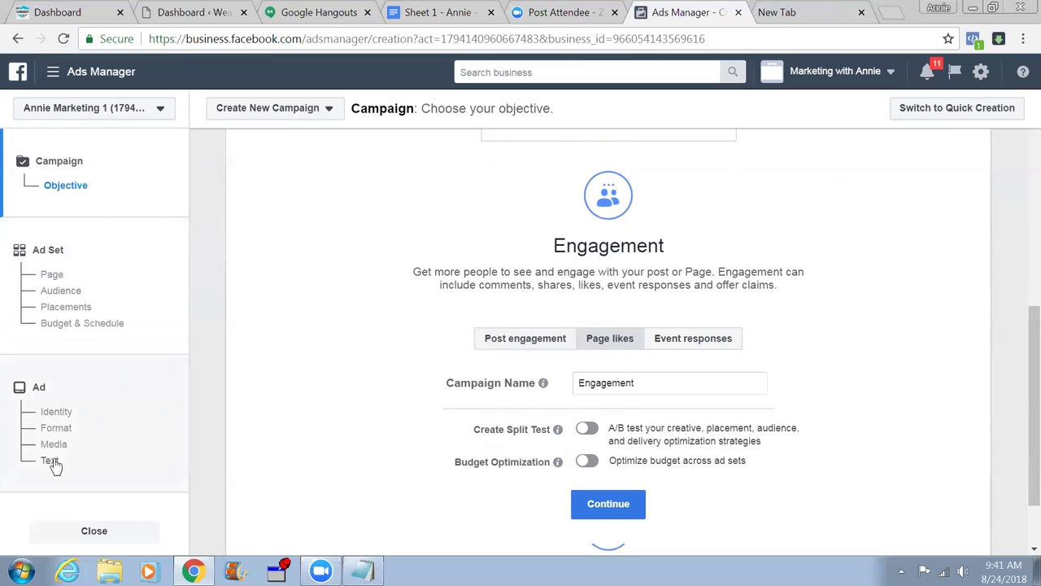
Switch the engagement type to Post engagement and name the campaign "Test 1 corgi viral video"
click(524, 346)
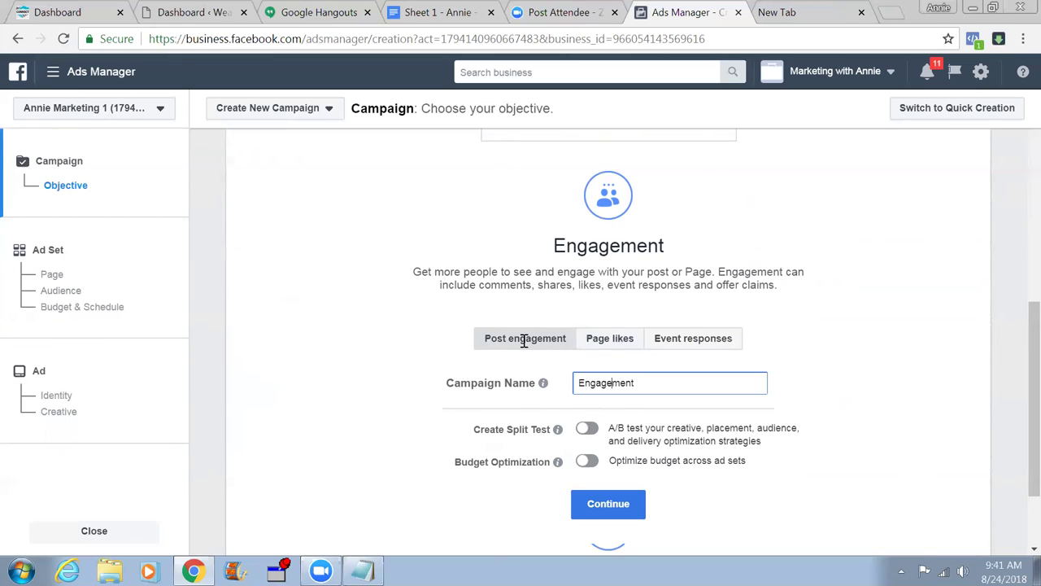
key(ctrl+a)
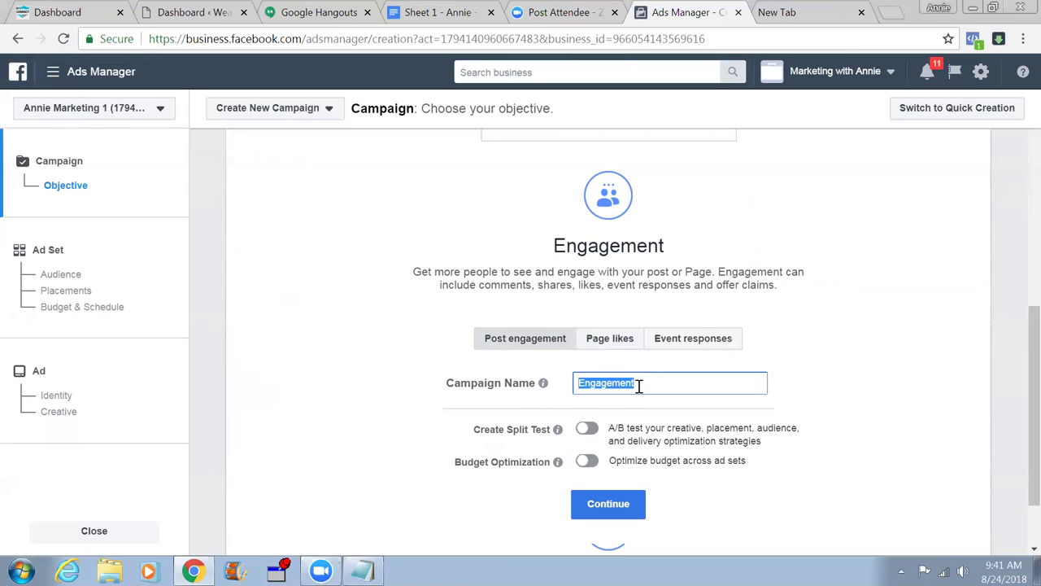
key(BackSpace)
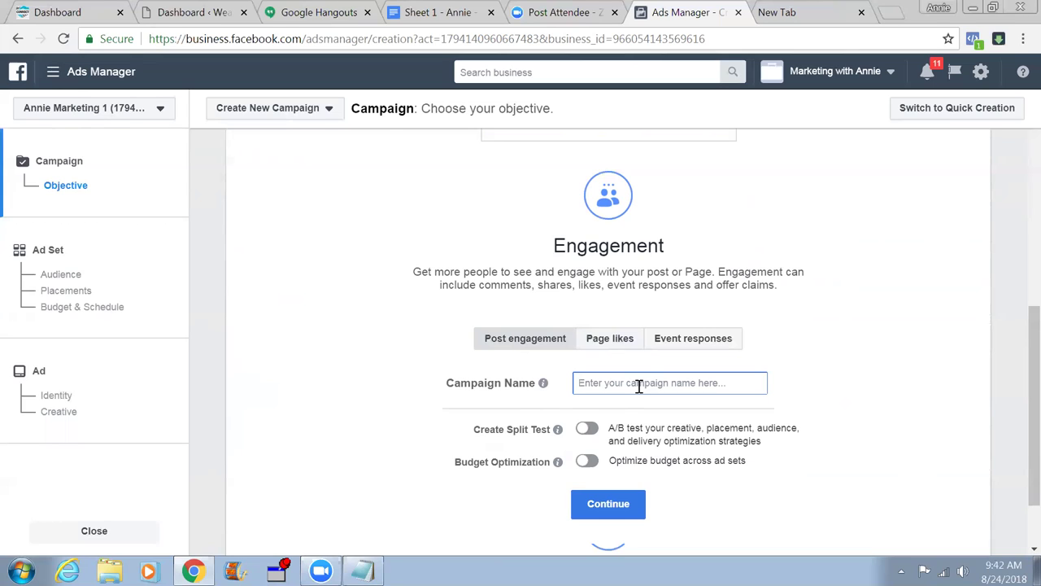
text(Test)
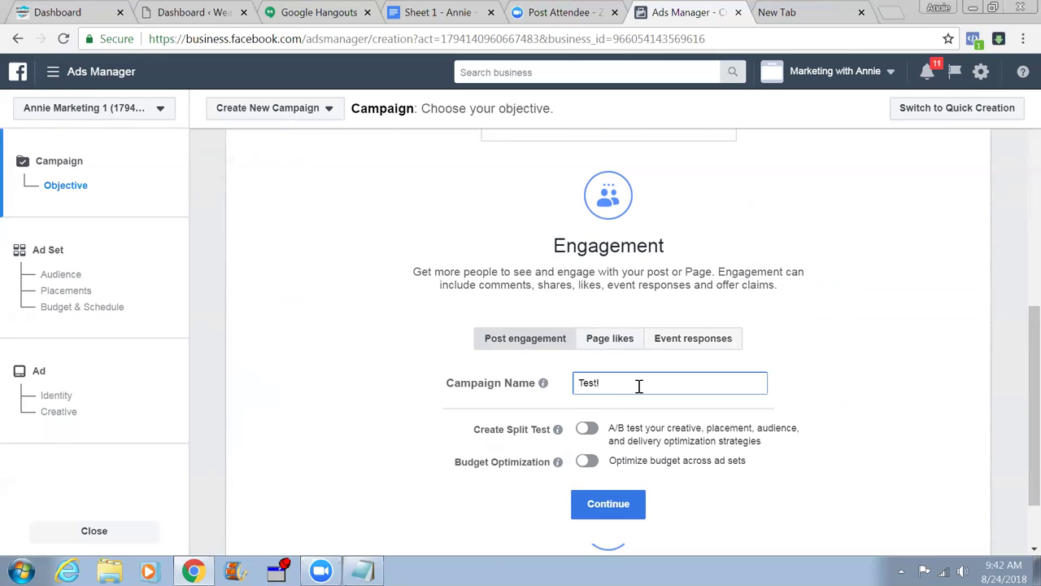
key(BackSpace)
text(1)
text( corgi)
text( vid )
text(vide)
text(o)
click(648, 382)
key(BackSpace)
key(BackSpace)
key(BackSpace)
key(BackSpace)
text(viral)
click(827, 385)
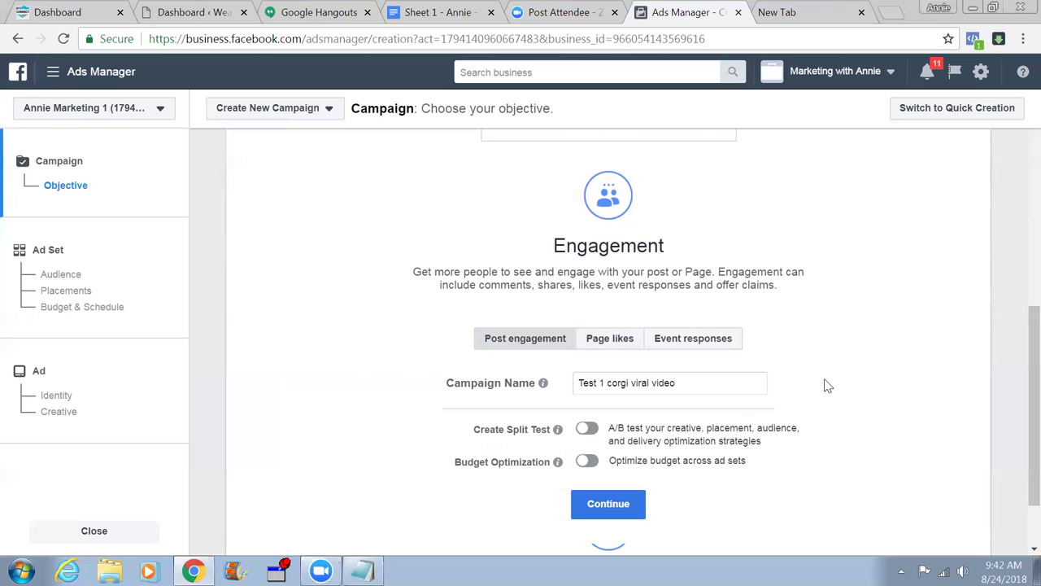
Continue to the ad set and rename it "corgi dog US /Canada - 18+65"
click(613, 505)
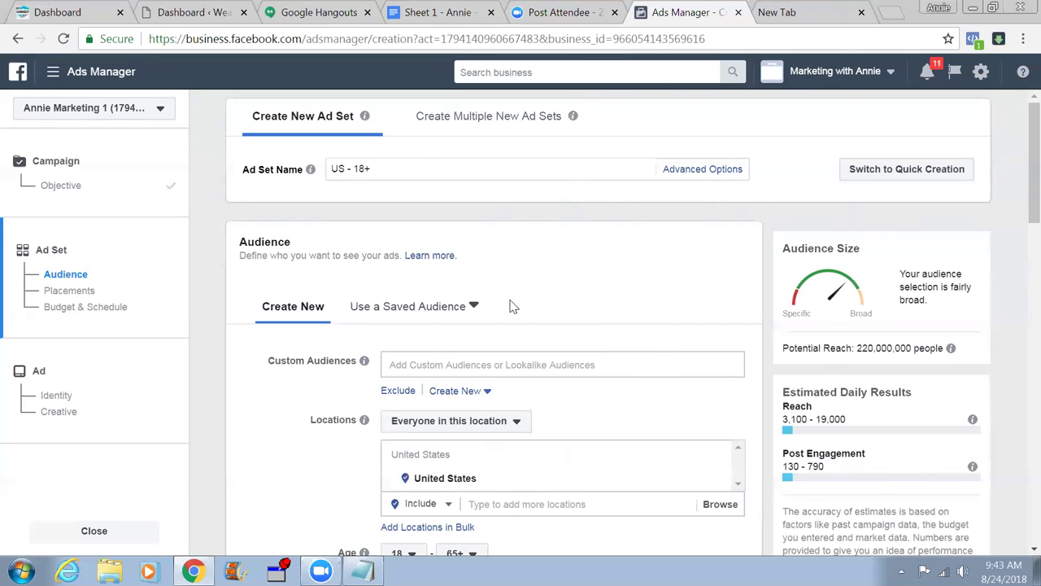
click(378, 169)
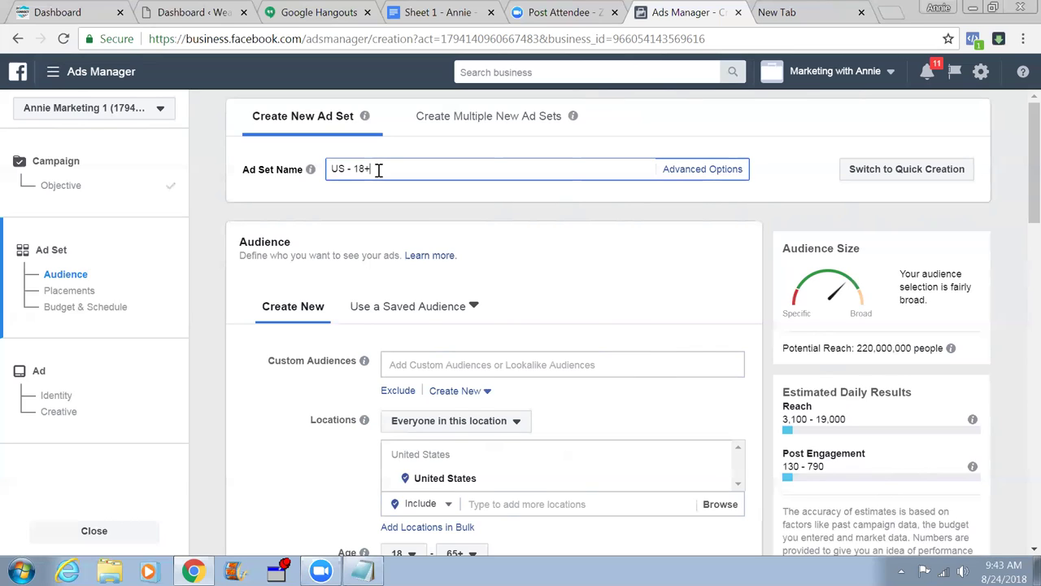
text(65)
click(333, 169)
text(Corgi  dog)
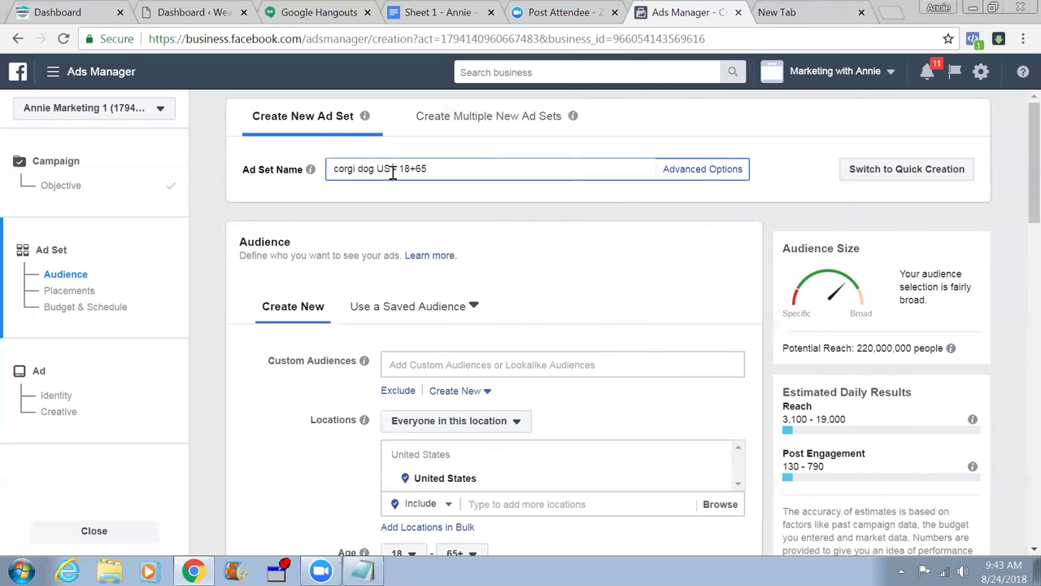
text(/)
text(Can)
text(ada)
text(/)
key(BackSpace)
Add the country Canada to the audience's included locations alongside the United States
scroll(651, 303, down, 2)
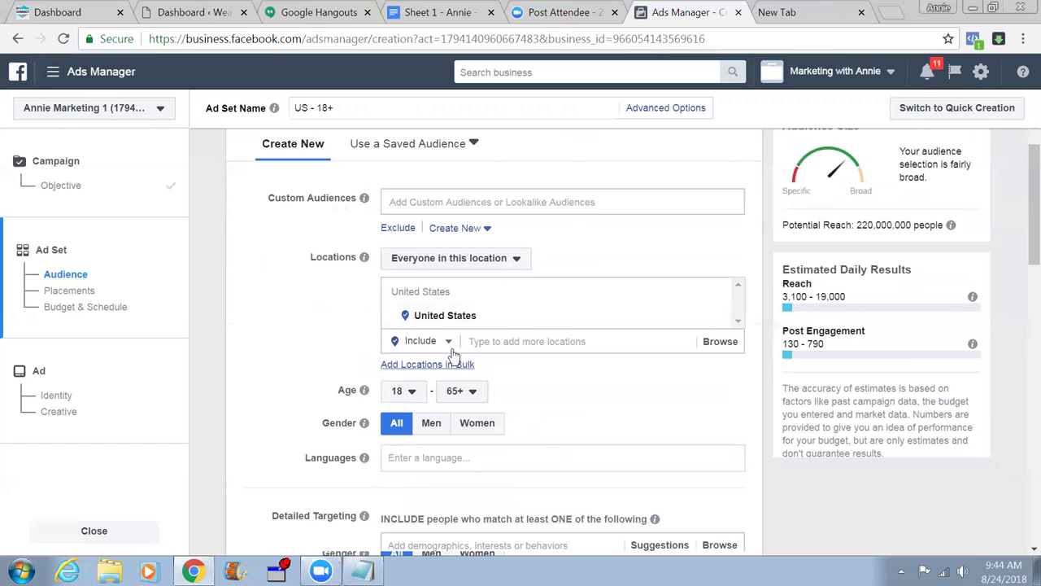
click(450, 347)
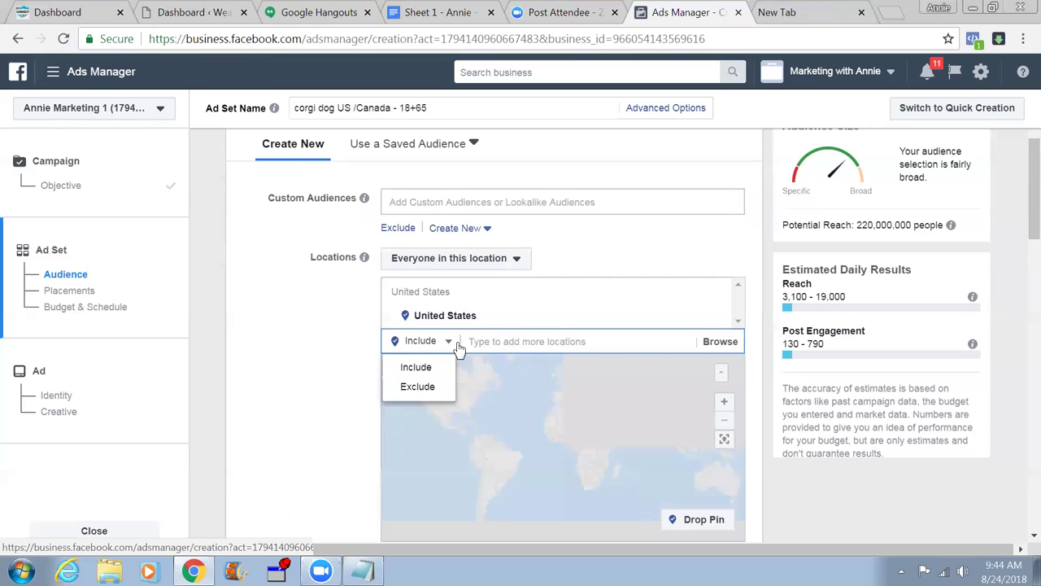
click(512, 343)
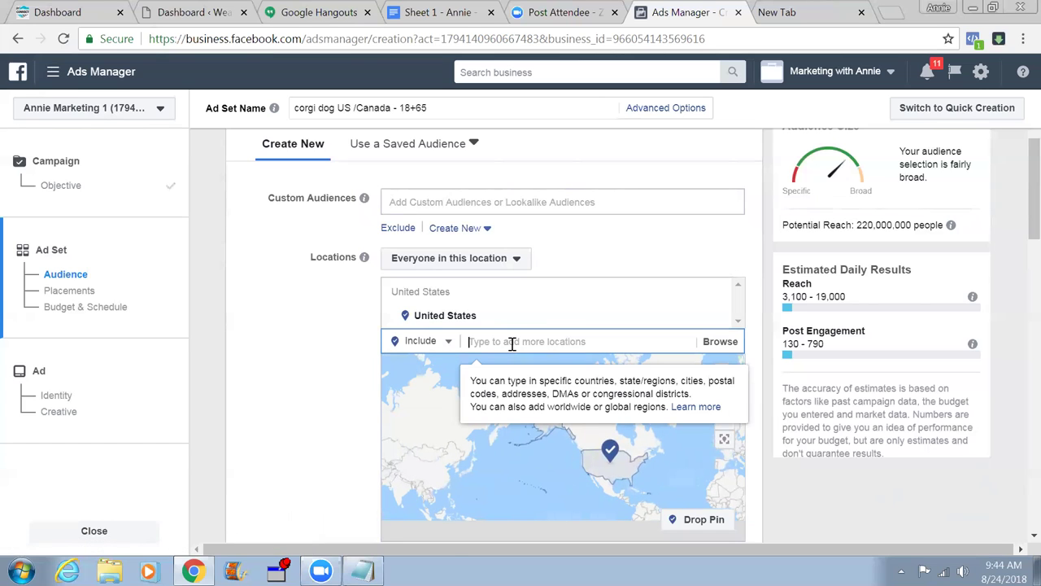
text(Canada)
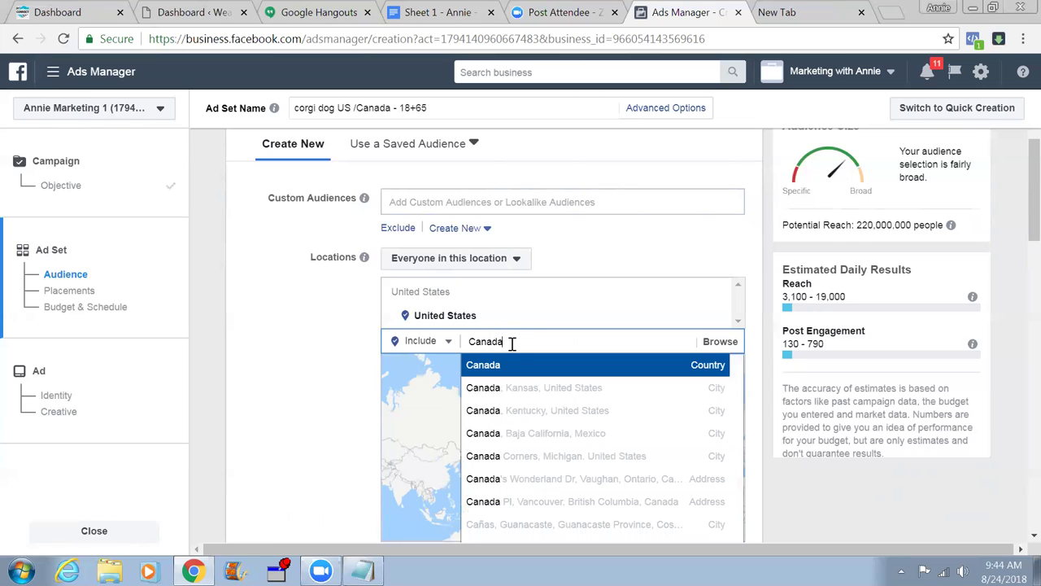
click(521, 371)
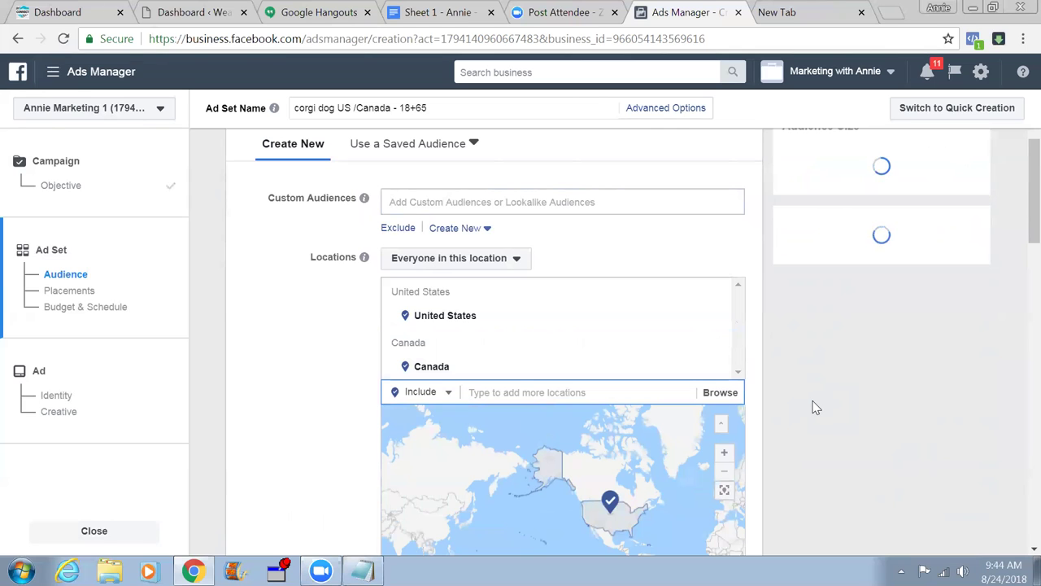
Set the audience language to English (All)
scroll(790, 480, down, 1)
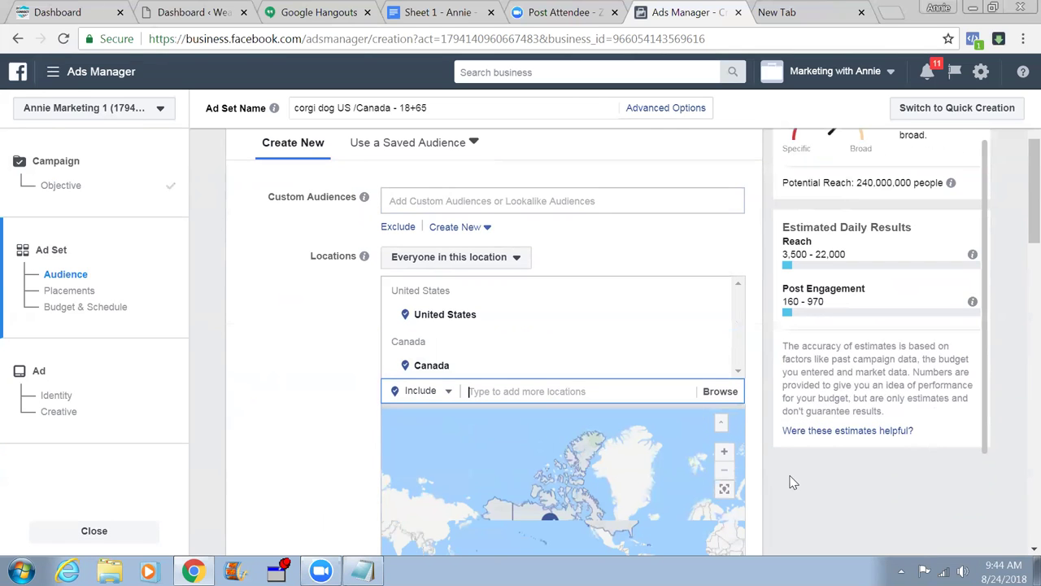
scroll(793, 482, down, 2)
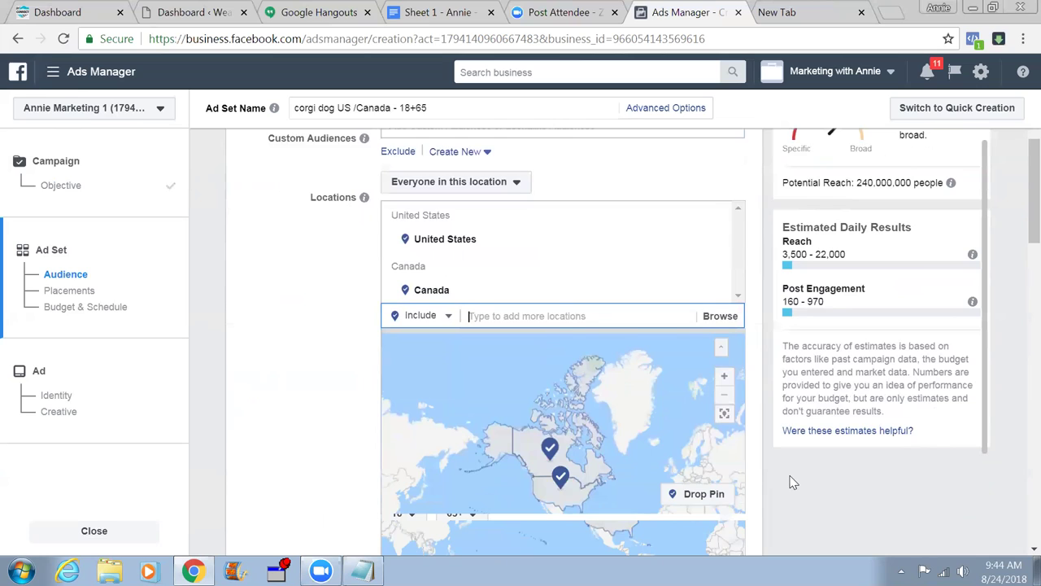
scroll(794, 483, down, 2)
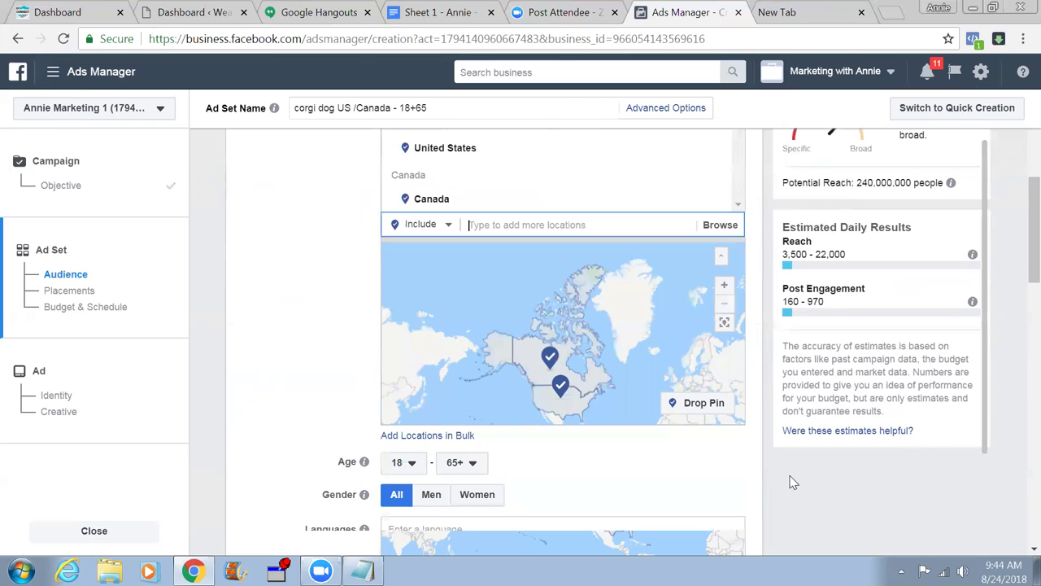
scroll(793, 483, down, 3)
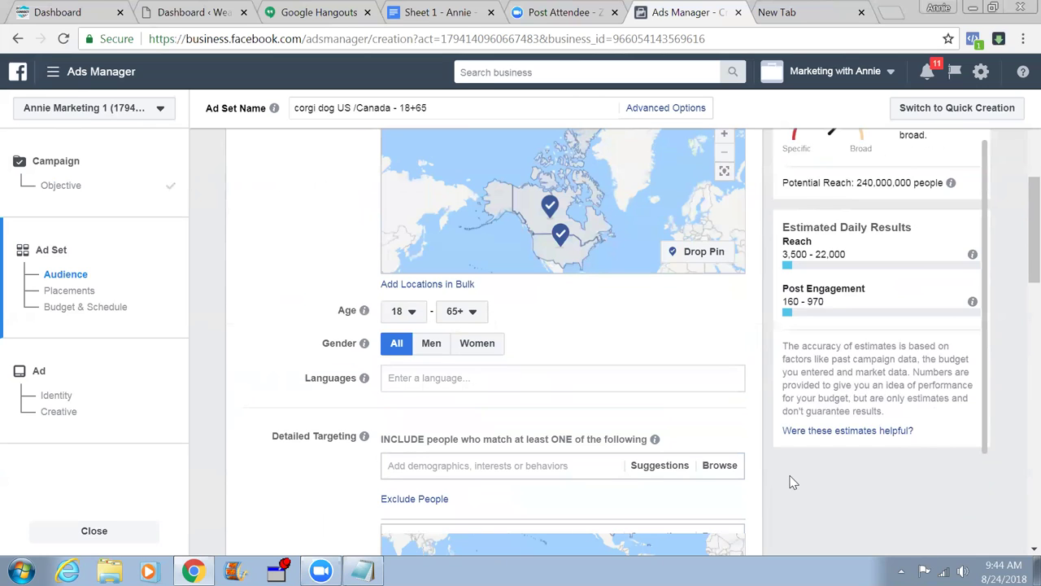
scroll(794, 483, down, 1)
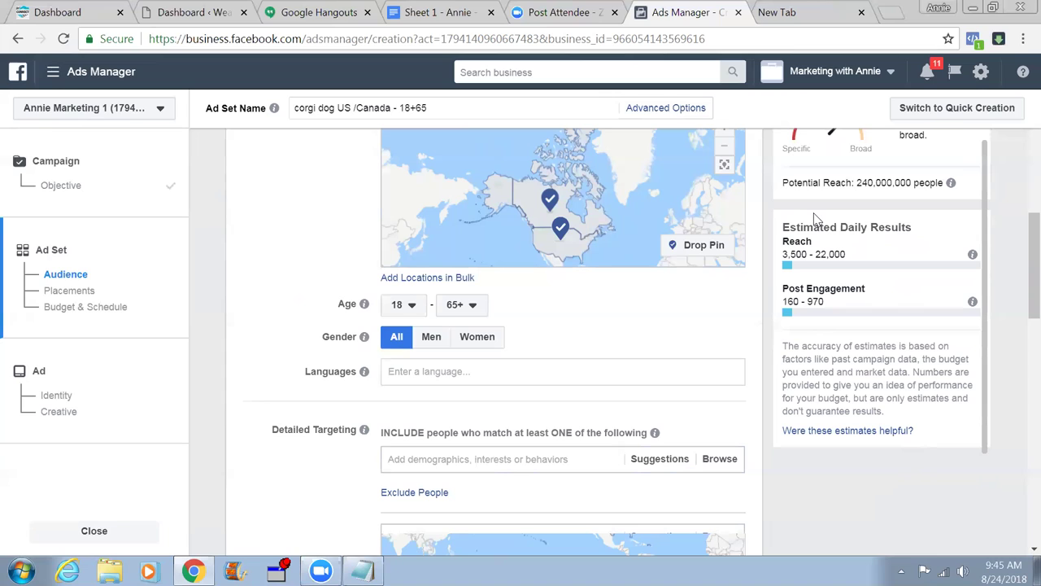
click(443, 365)
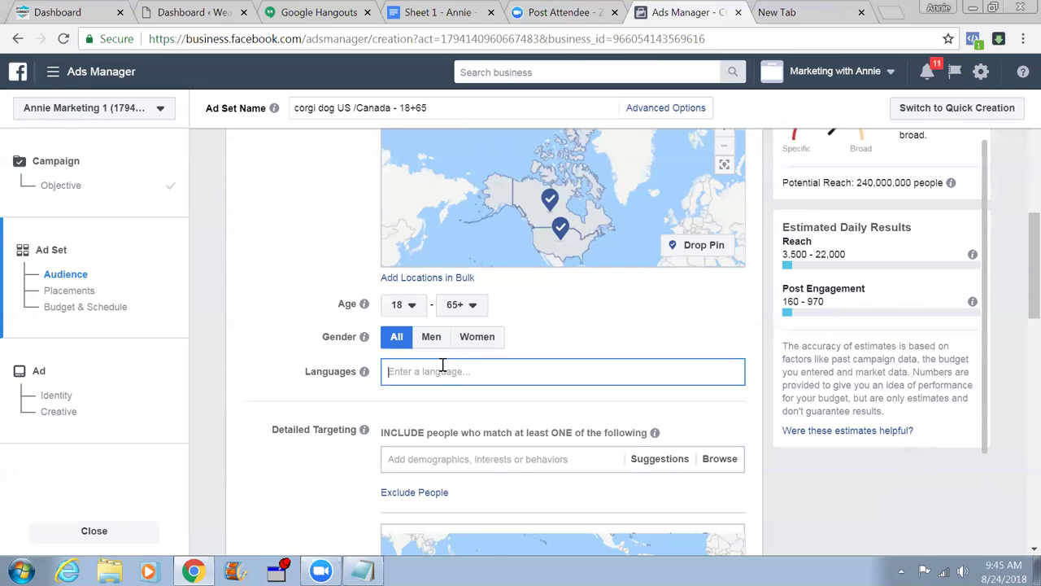
text(en)
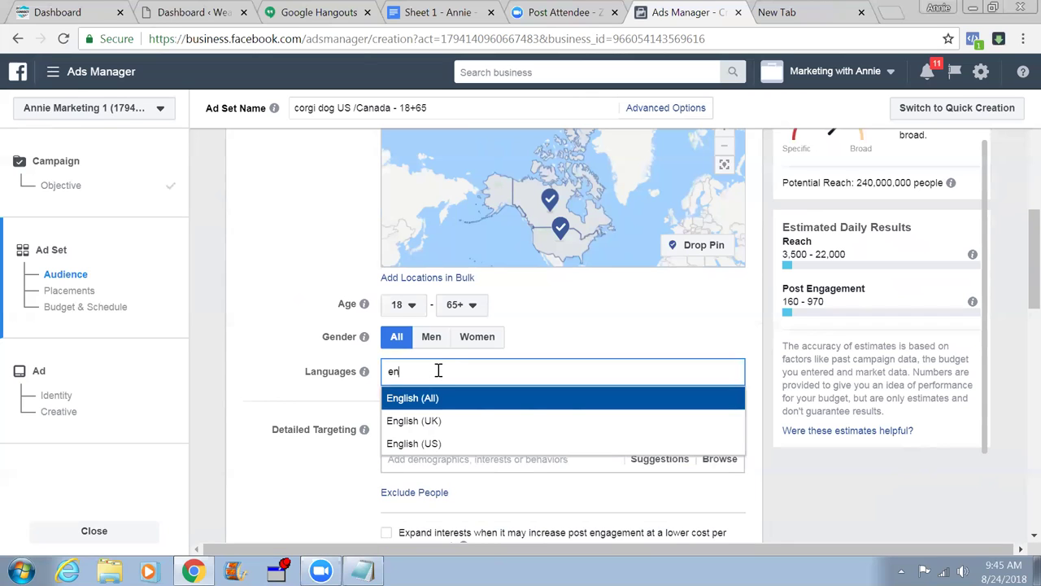
click(434, 405)
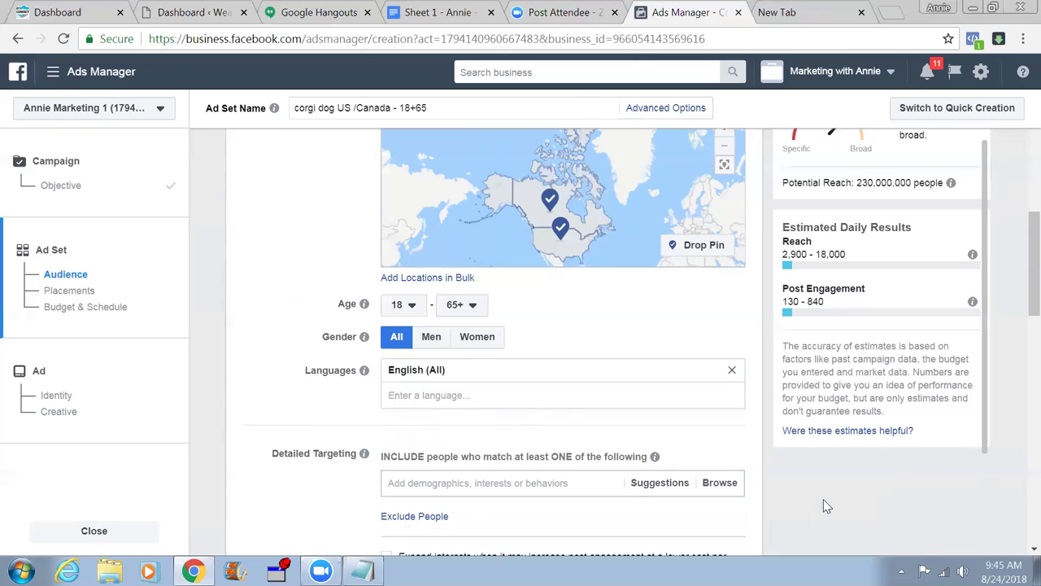
Search the detailed targeting for "corgi" and add the Welsh Corgi interest
scroll(825, 506, down, 1)
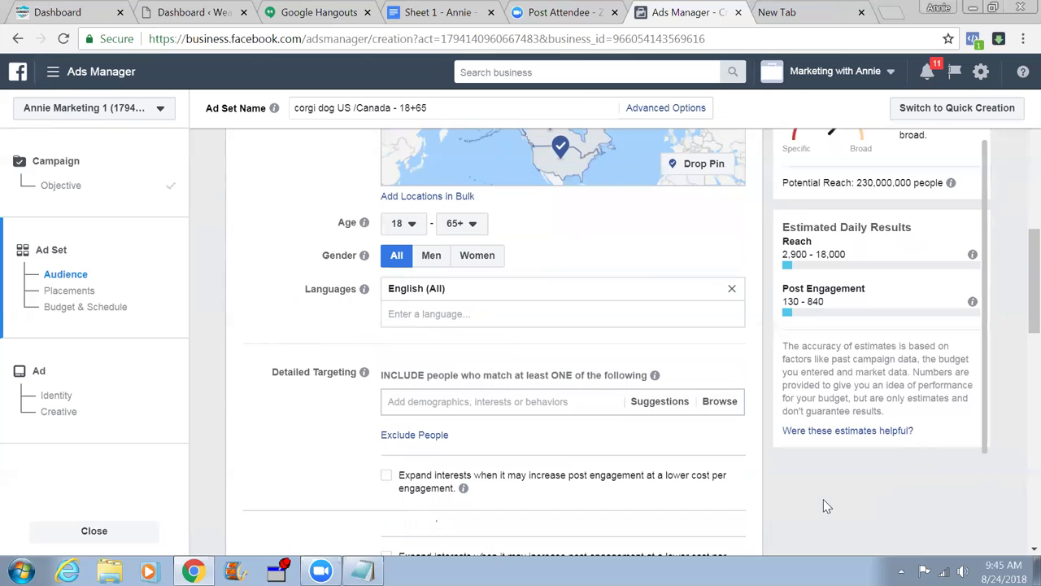
scroll(826, 506, down, 2)
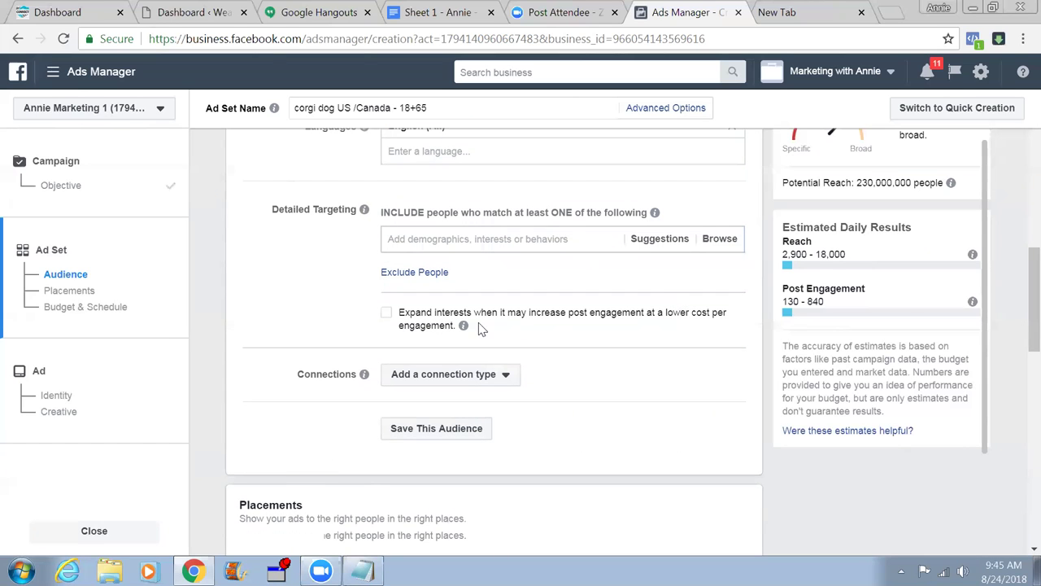
click(455, 239)
text(corgi)
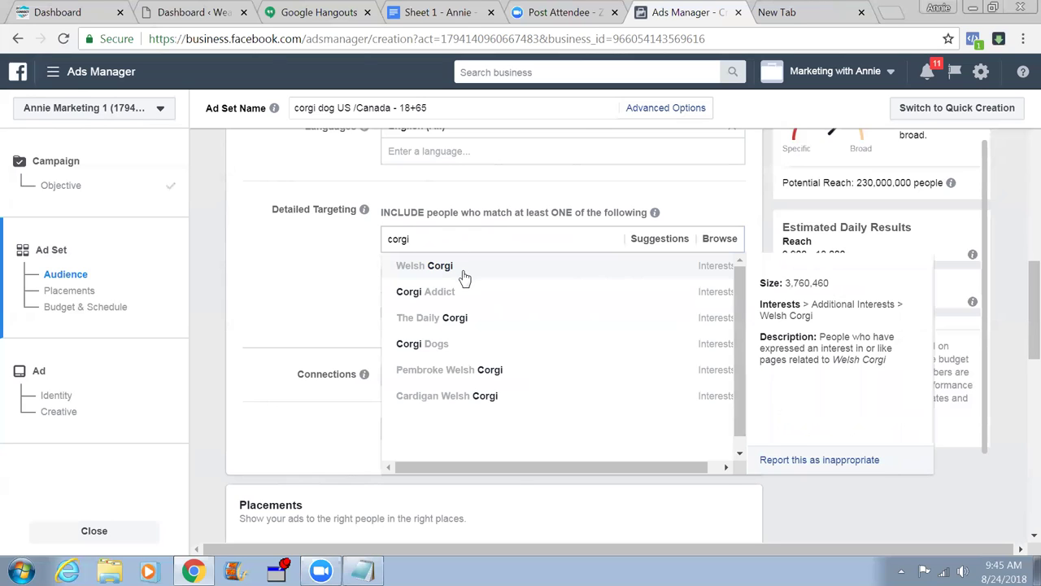
click(463, 269)
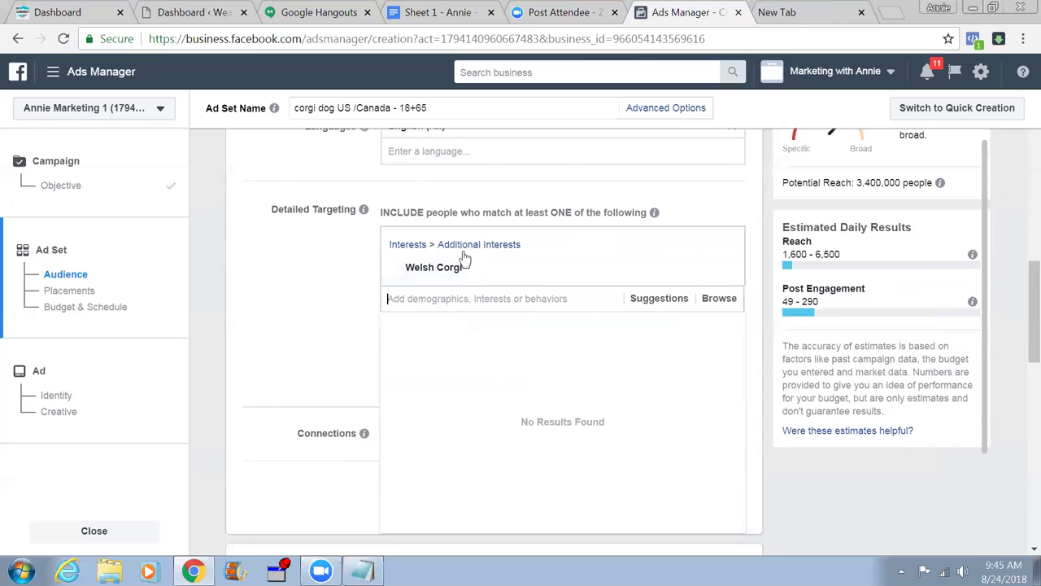
Add the Corgi Addict, The Daily Corgi and Corgi Dogs interests to the detailed targeting
text(corgi)
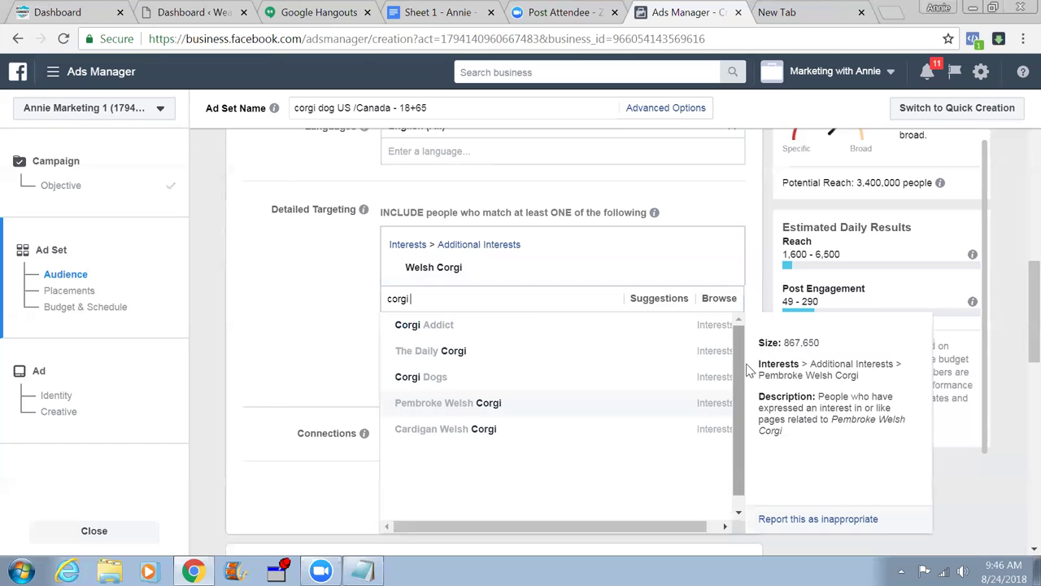
click(420, 327)
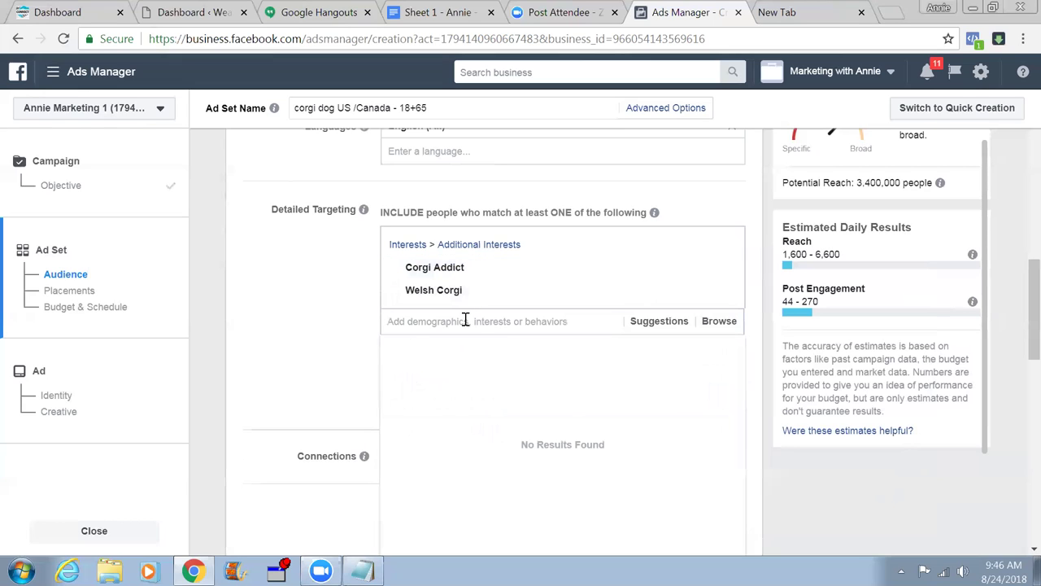
text(c)
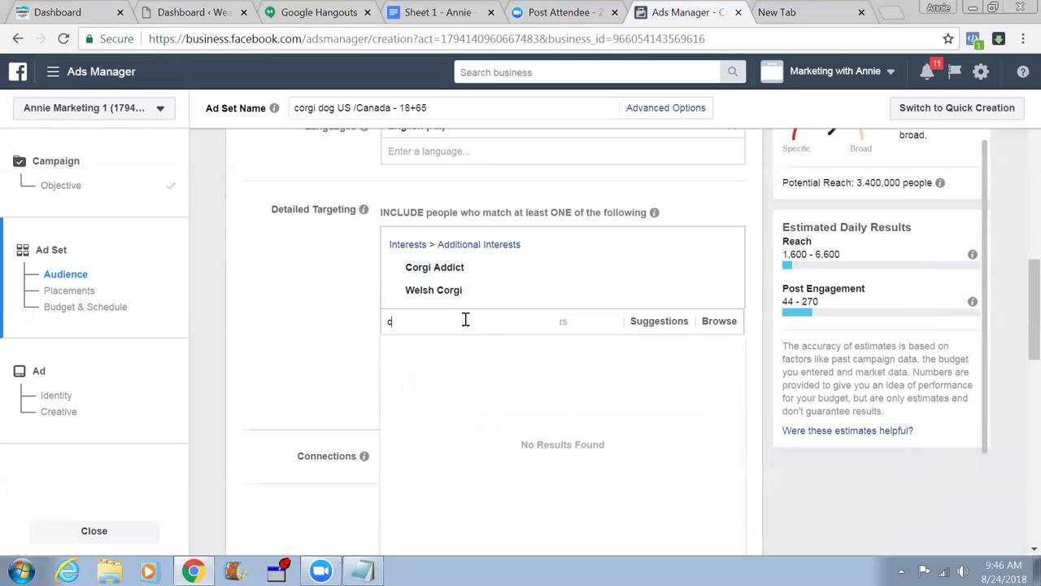
text(orgi)
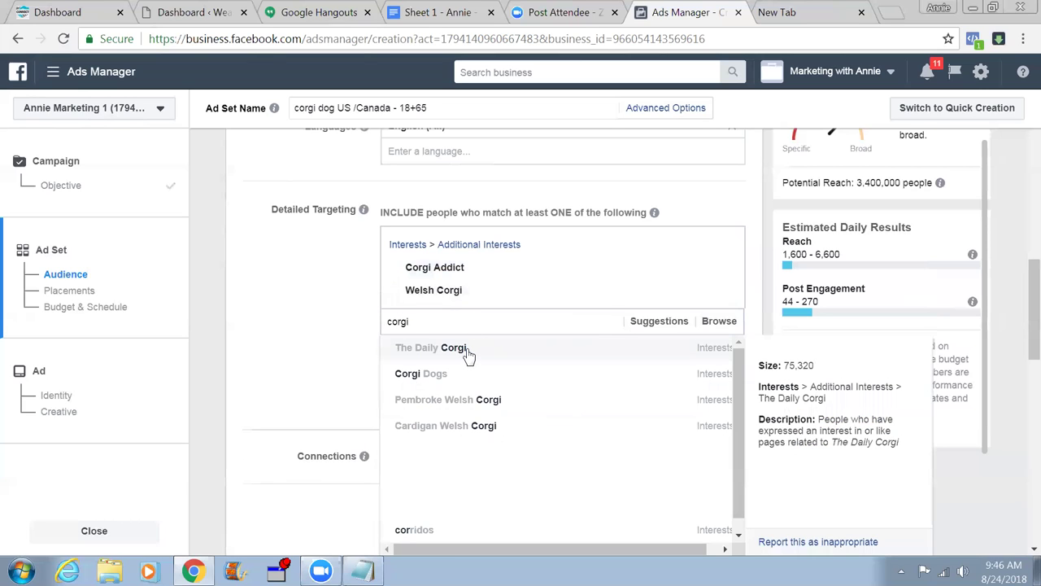
click(468, 350)
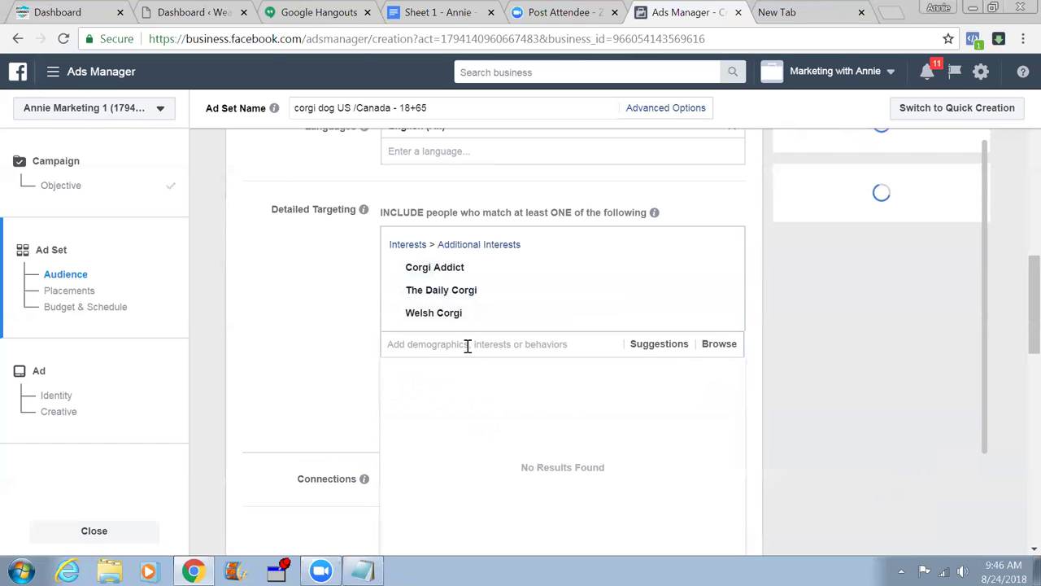
text(corgi)
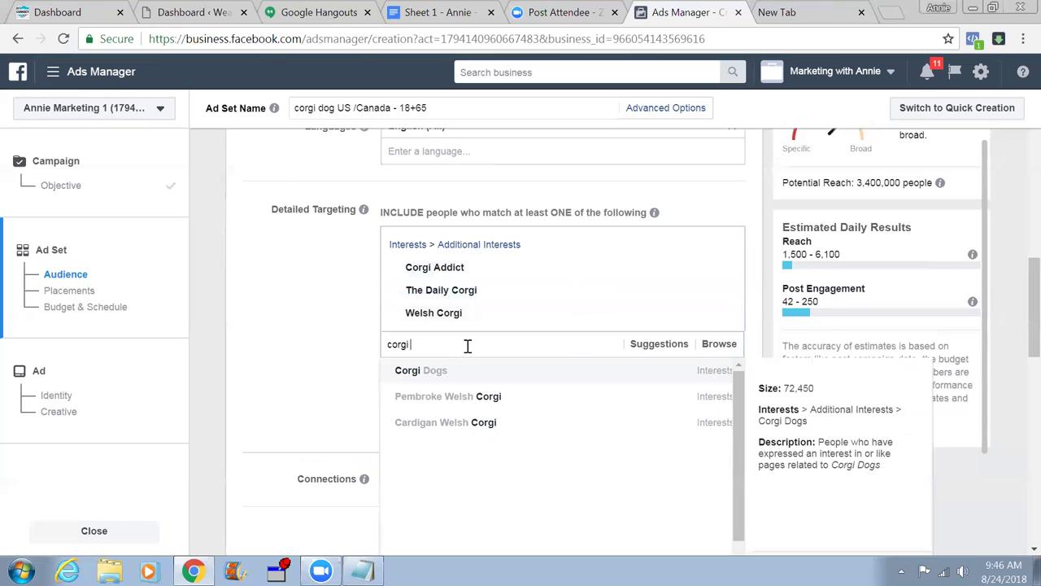
click(464, 372)
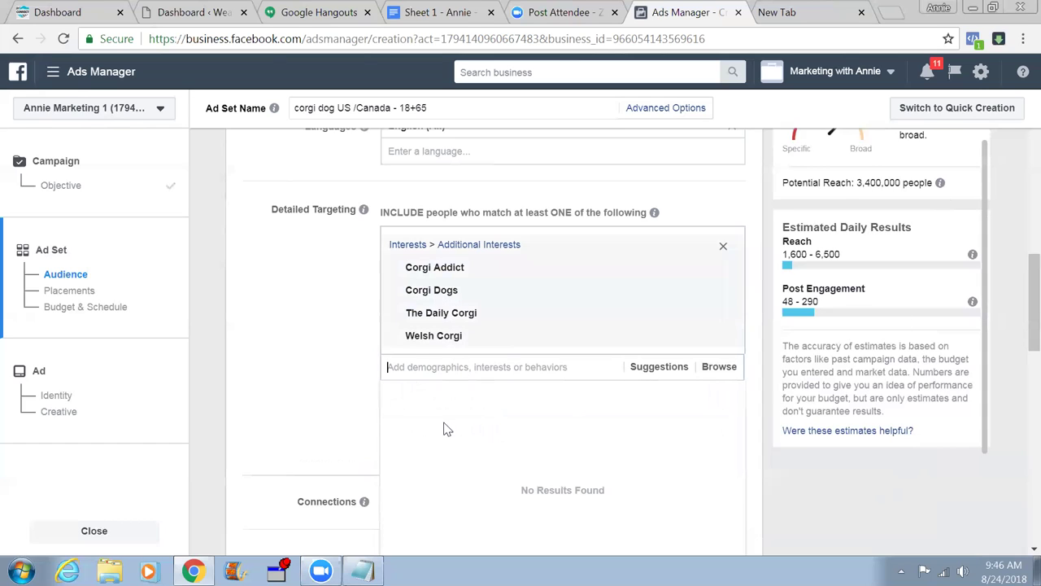
Search the detailed targeting for "corgi" and add the Pembroke Welsh Corgi and Cardigan Welsh Corgi interests
text(corgi)
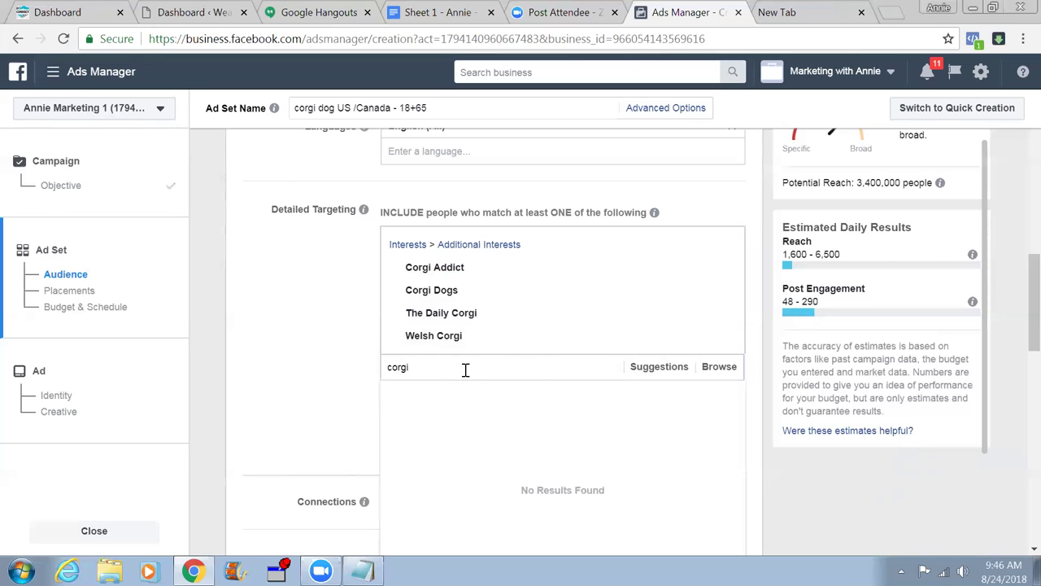
click(581, 421)
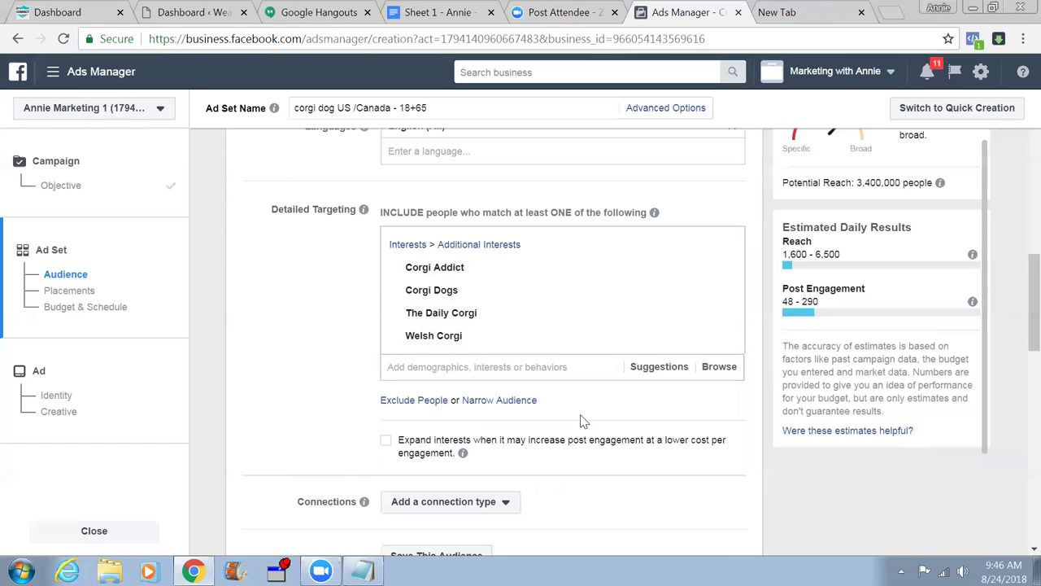
click(468, 367)
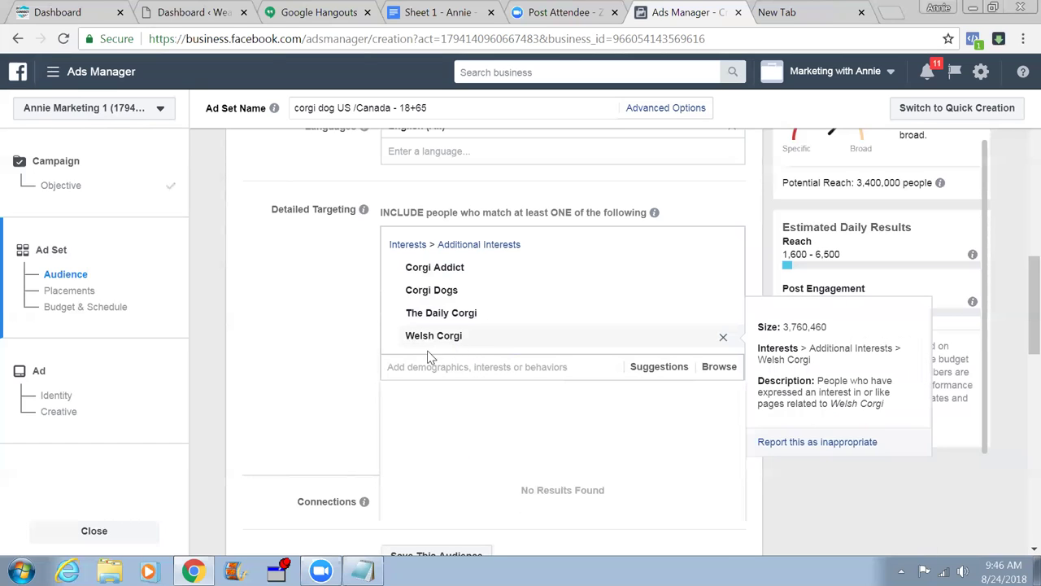
text(corgi)
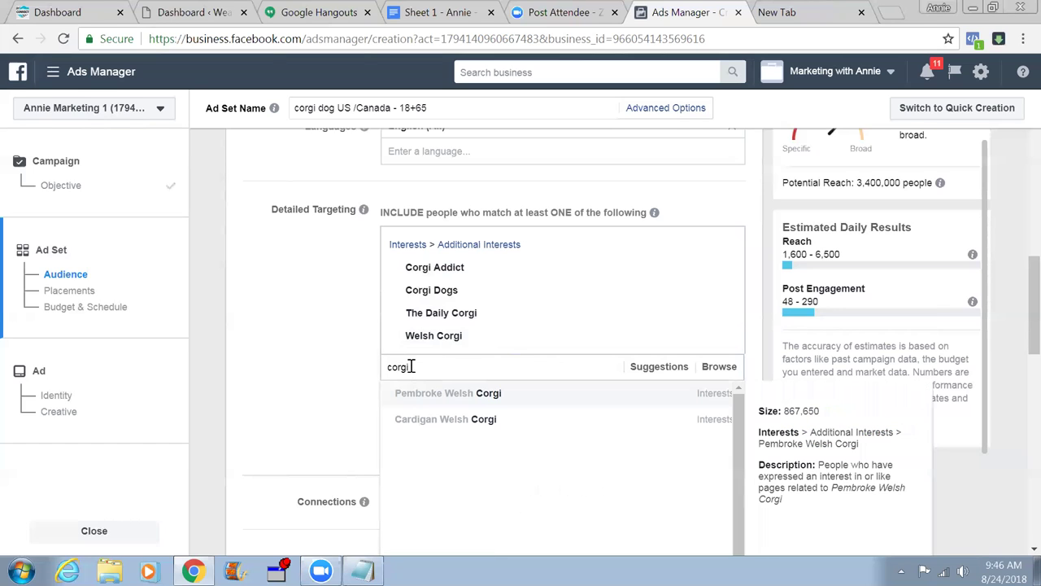
click(518, 402)
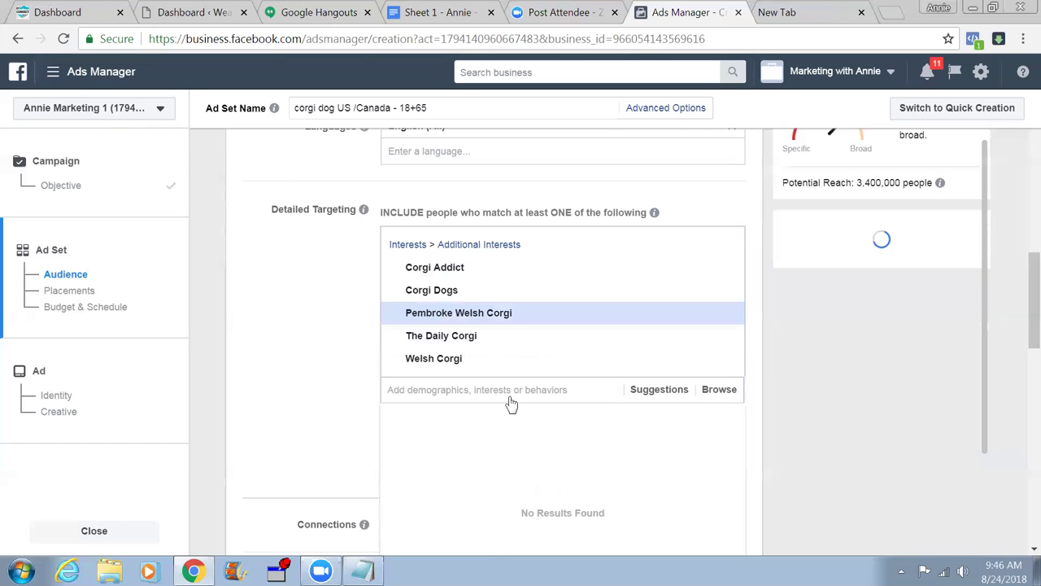
text(corgi)
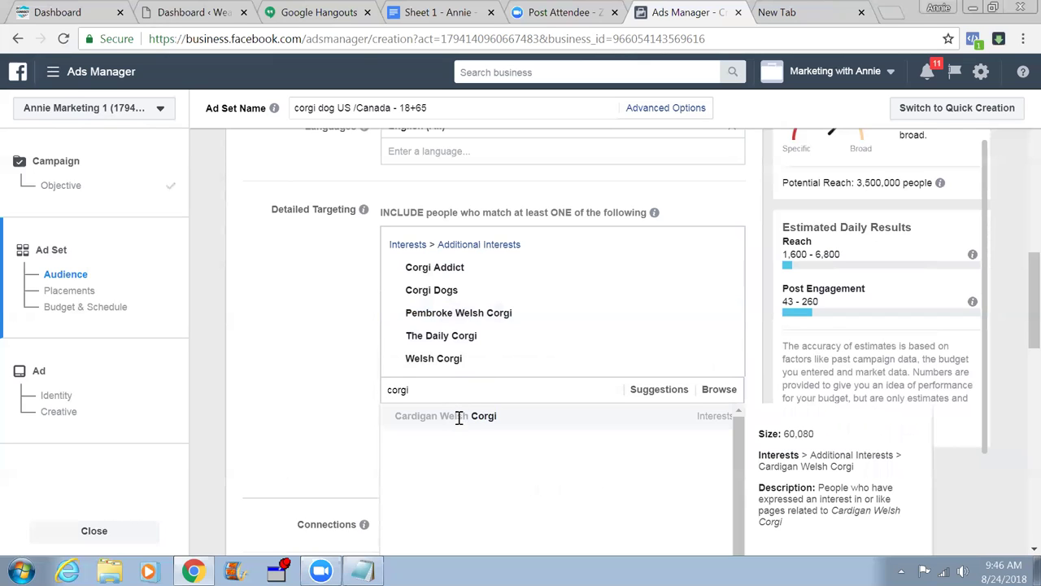
click(460, 418)
Search the detailed targeting for any further "corgi" interests and clear the search text
text(corgi)
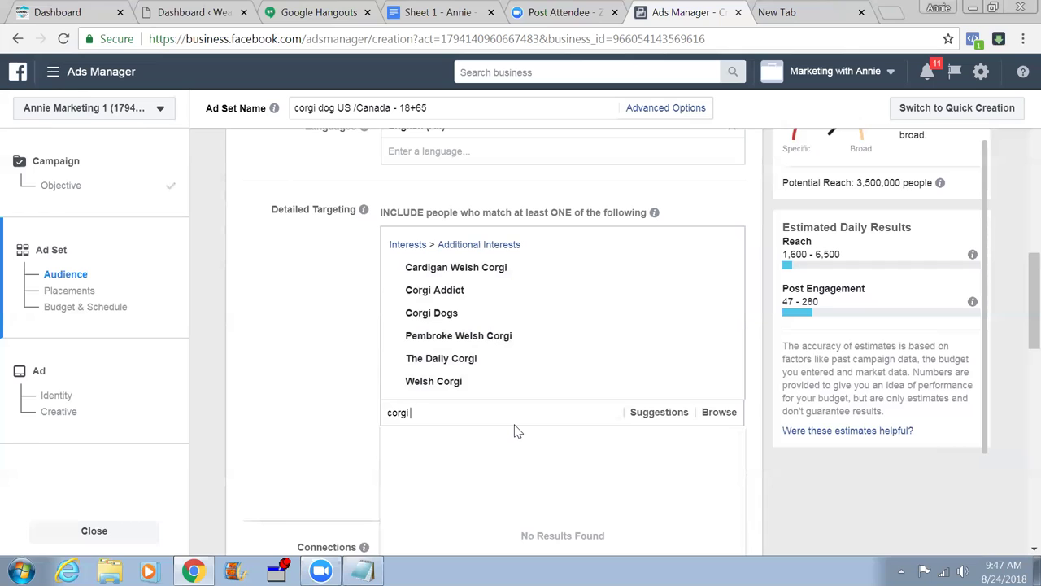
key(BackSpace)
key(BackSpace)
key(BackSpace)
key(BackSpace)
key(BackSpace)
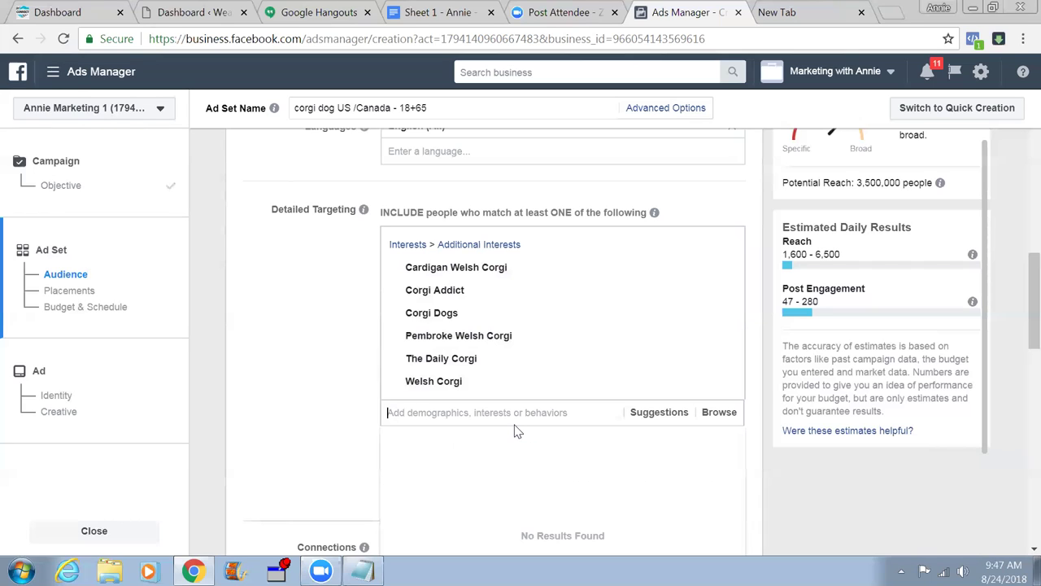
Search the detailed targeting for "fox dog" and clear the search text
text(fo)
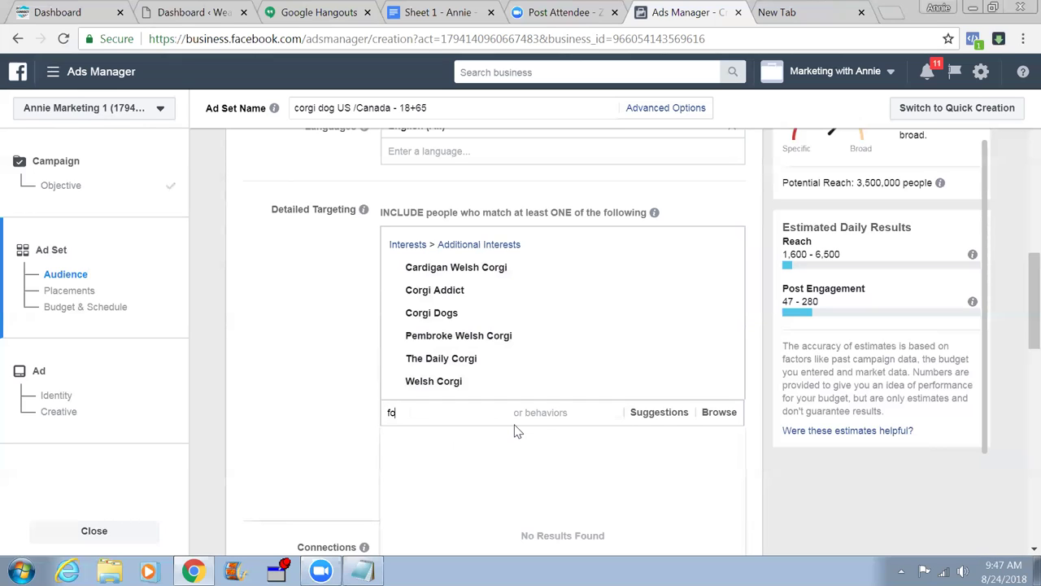
text(x)
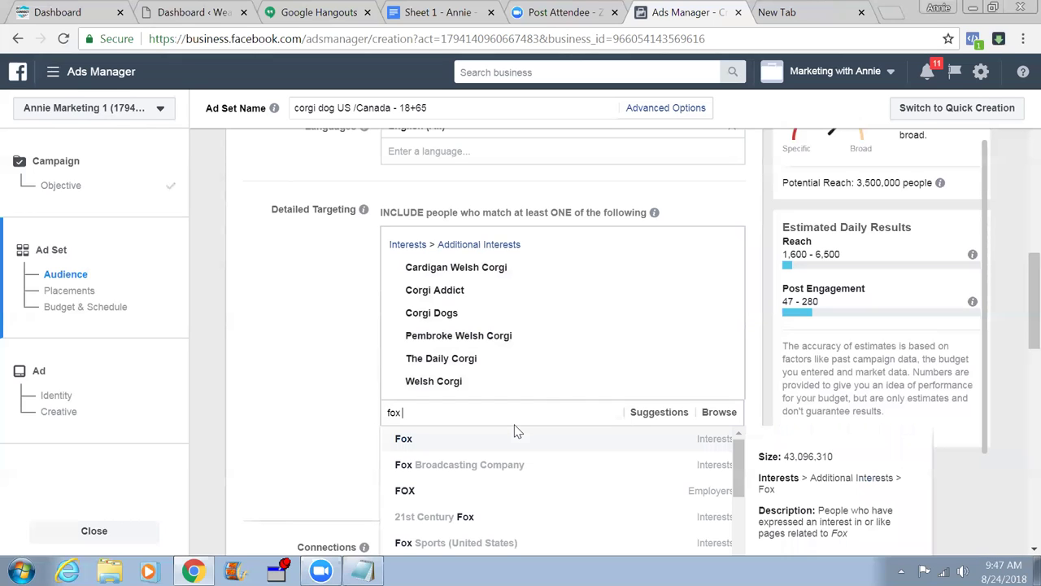
text( dog)
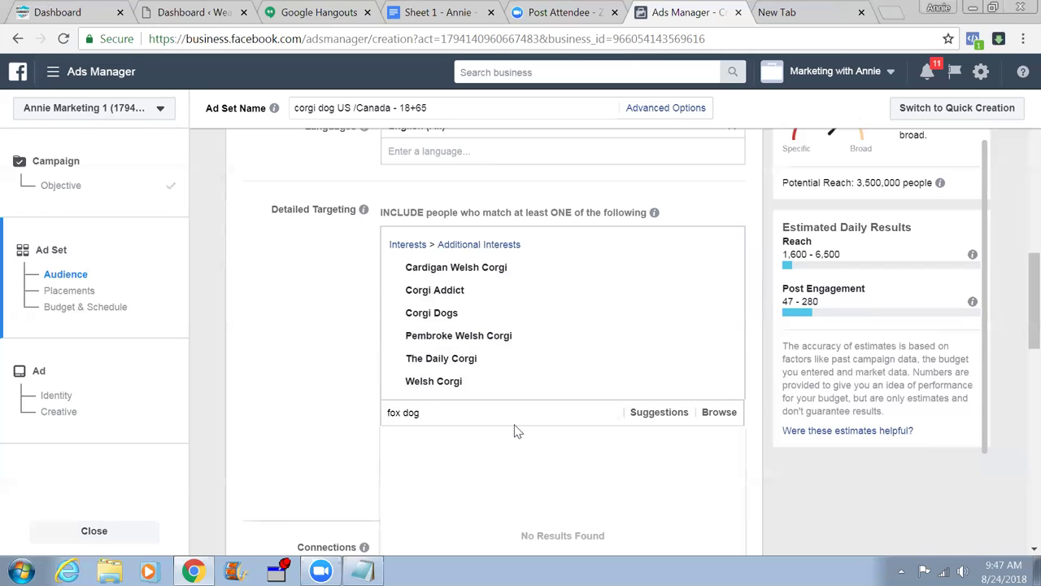
key(BackSpace)
key(BackSpace)
key(BackSpace)
key(BackSpace)
key(BackSpace)
key(BackSpace)
key(BackSpace)
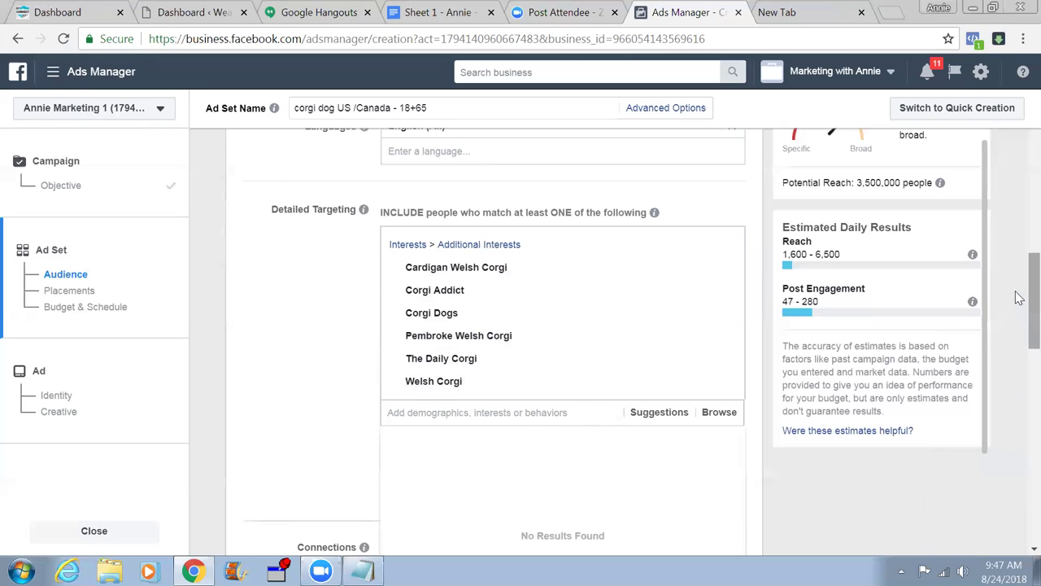
Narrow the audience so that people must also match the BarkBox interest
drag(1019, 298, 1019, 325)
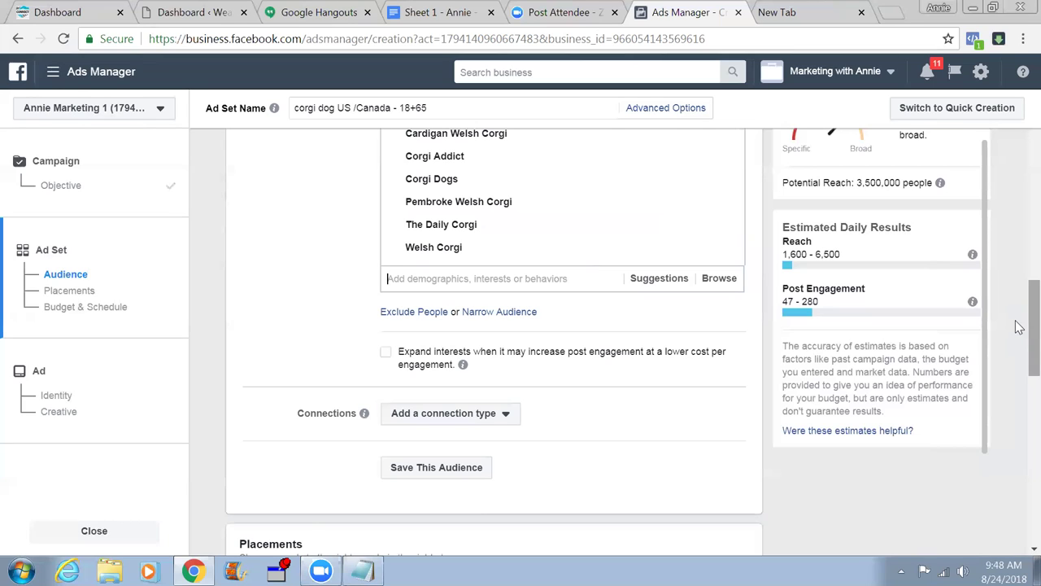
click(491, 315)
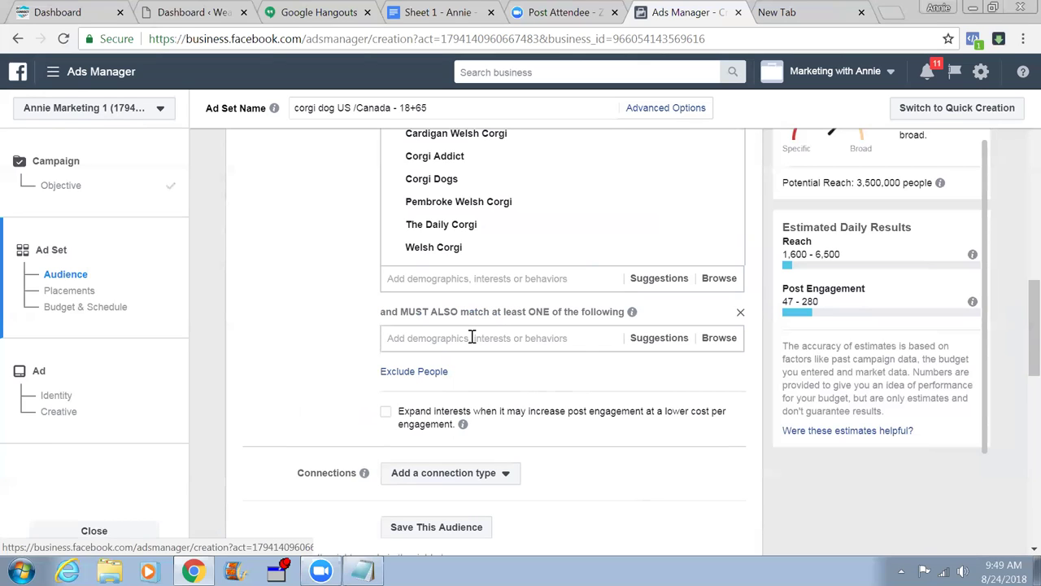
click(472, 338)
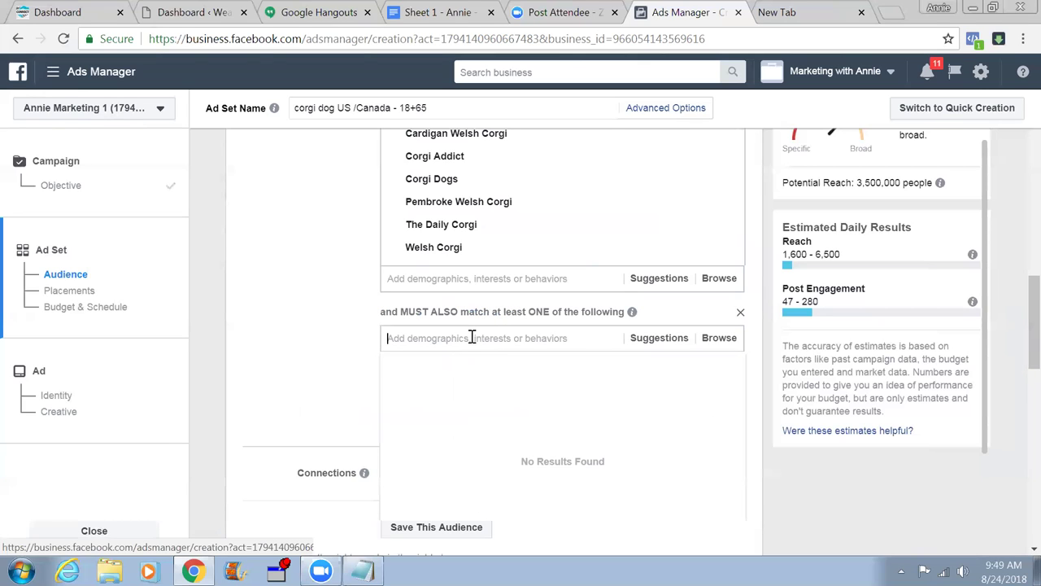
text(ba)
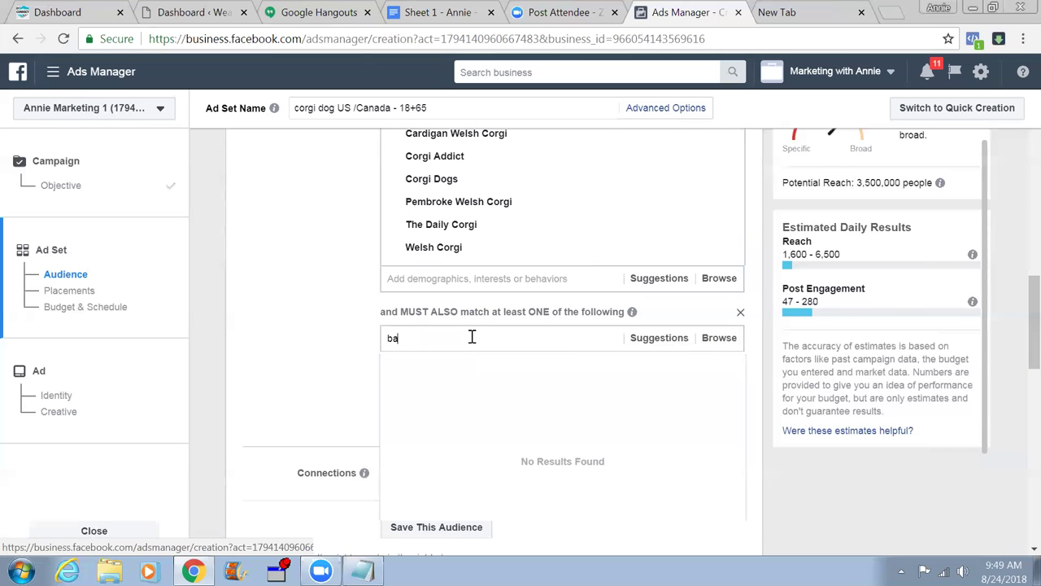
text(rk box)
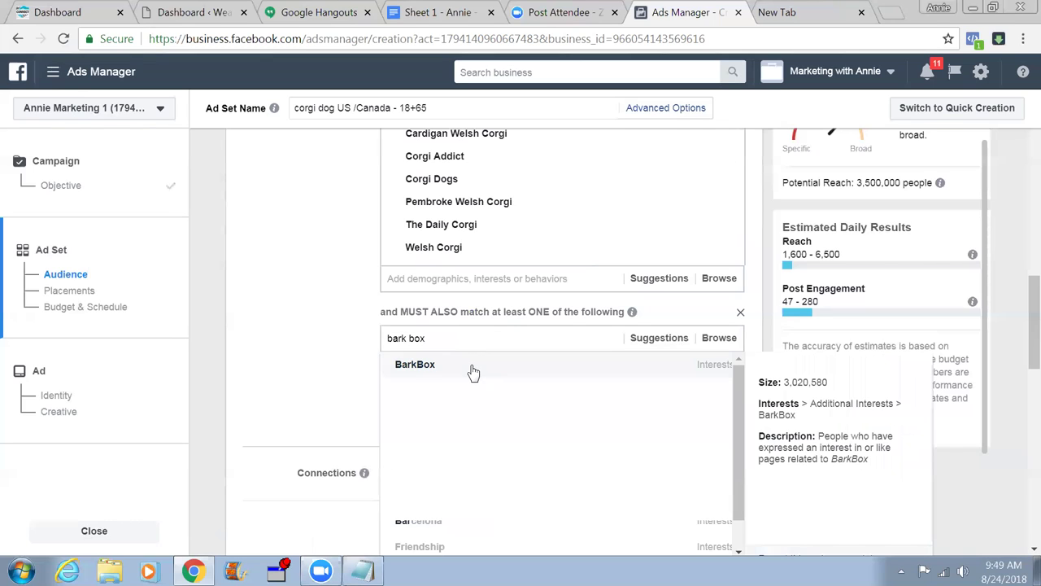
click(473, 372)
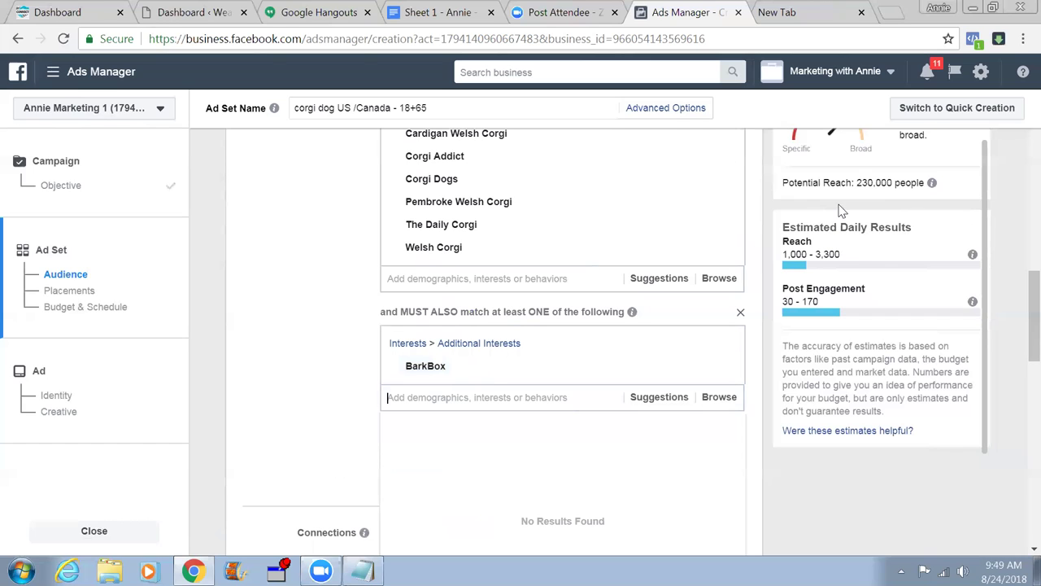
Add the Engaged Shoppers purchase behavior to the must-also-match condition beside BarkBox
mouse_move(438, 378)
mouse_move(616, 370)
text(eng)
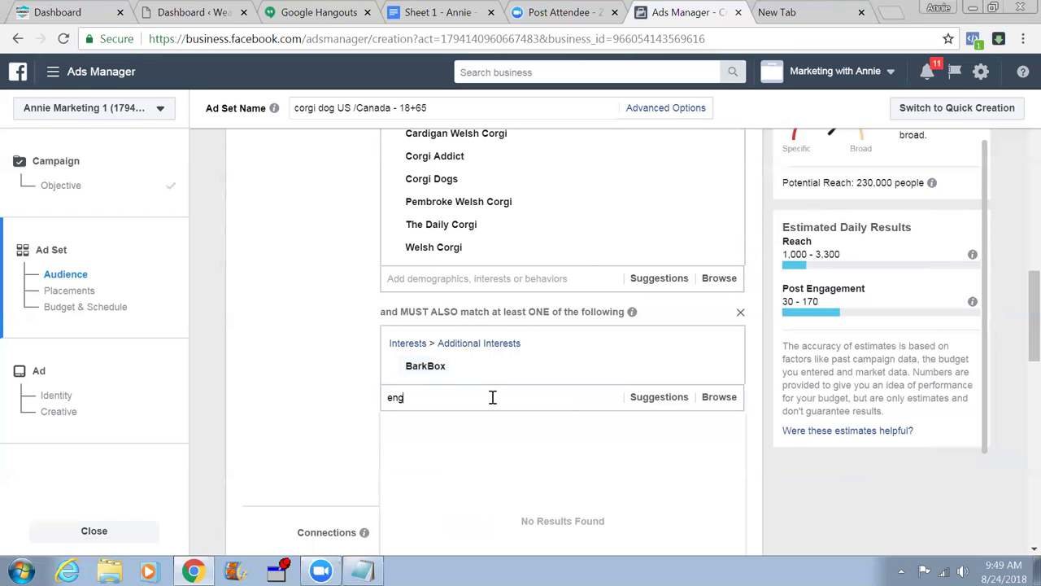
text(age)
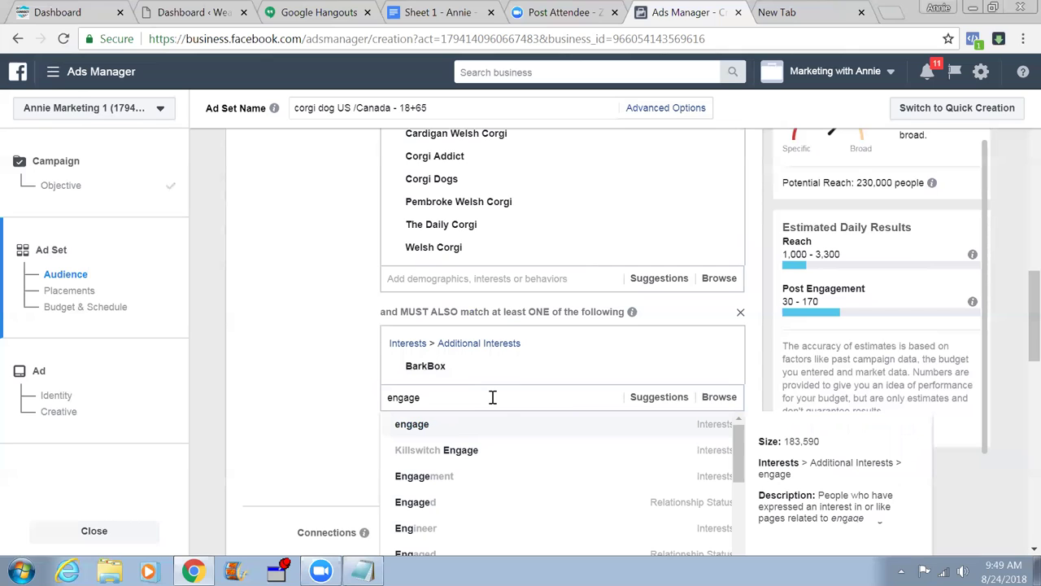
text(d sh)
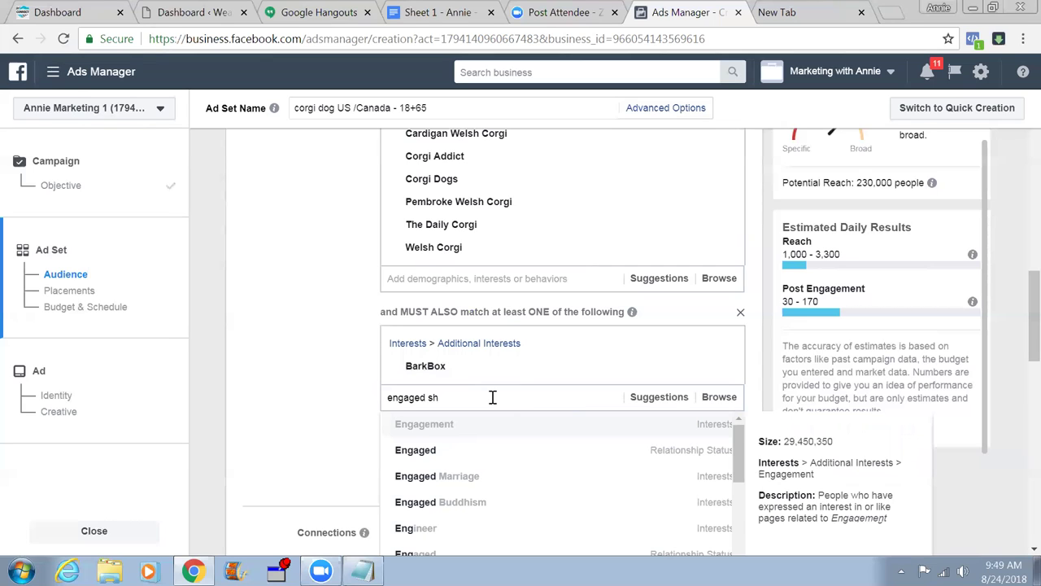
text(oppers)
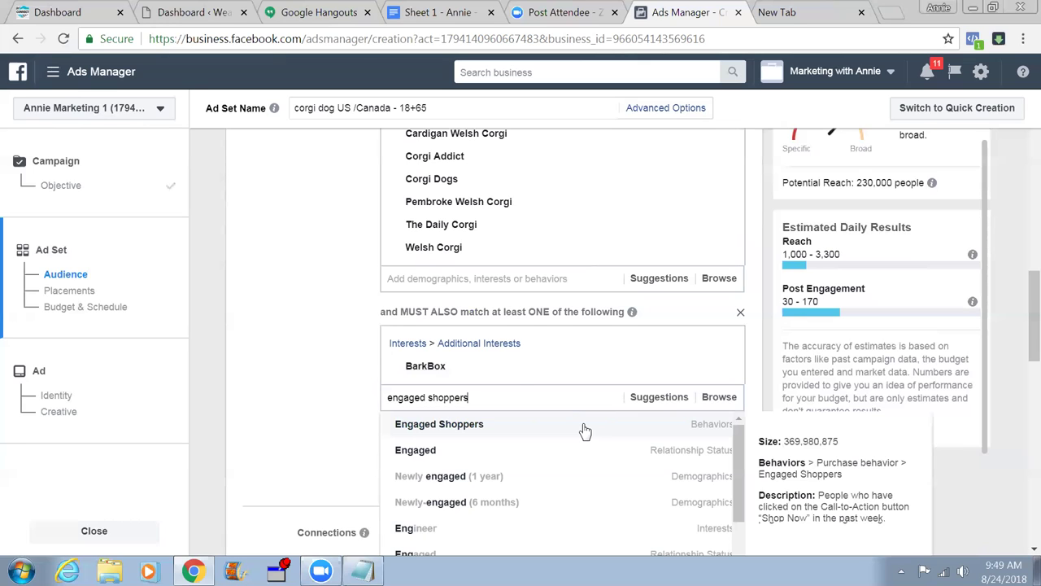
click(586, 430)
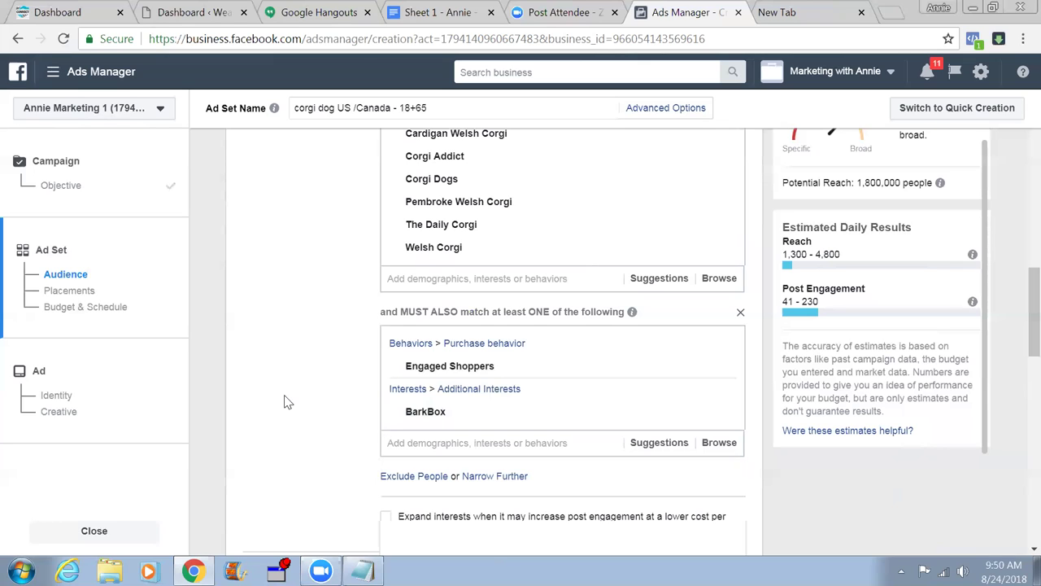
Remove Engaged Shoppers and BarkBox from the must-also-match condition
mouse_move(681, 191)
scroll(309, 308, up, 1)
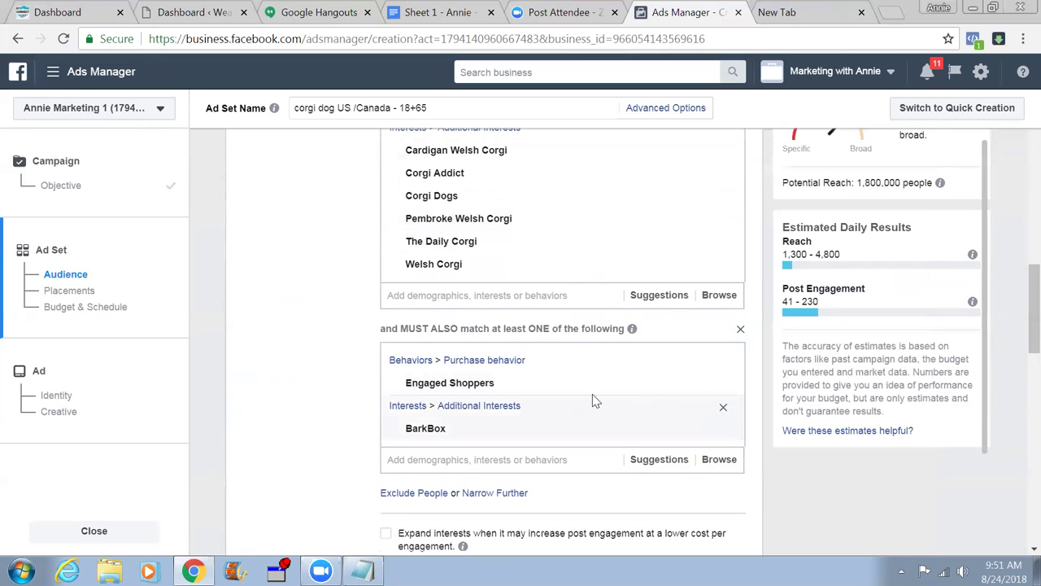
mouse_move(477, 383)
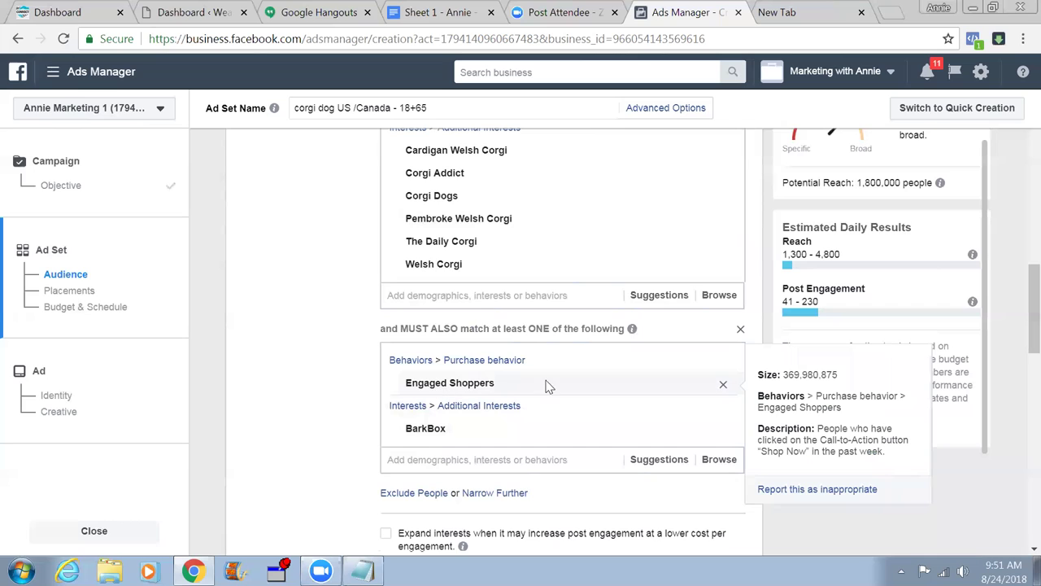
click(722, 387)
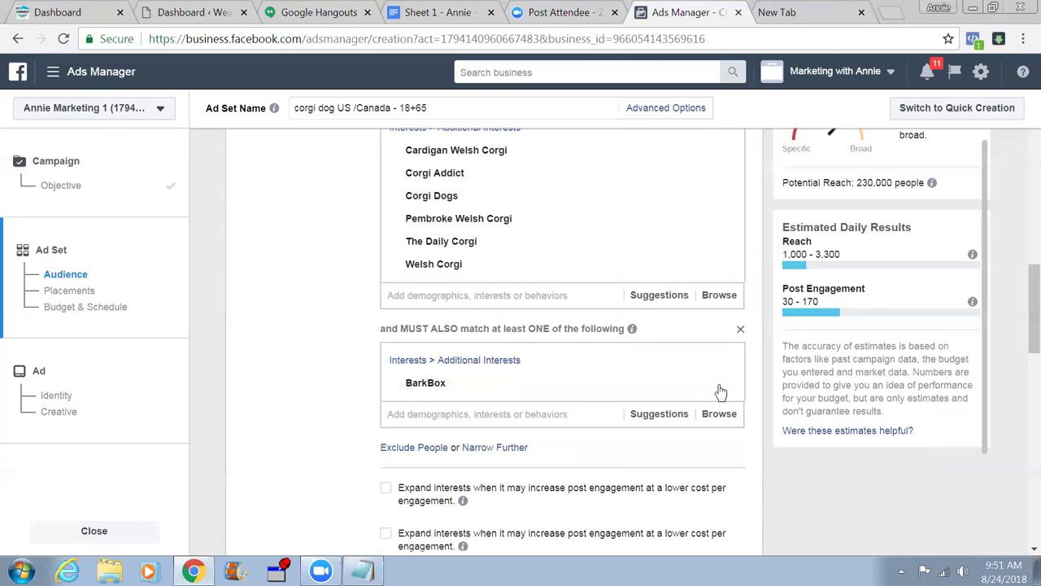
mouse_move(721, 390)
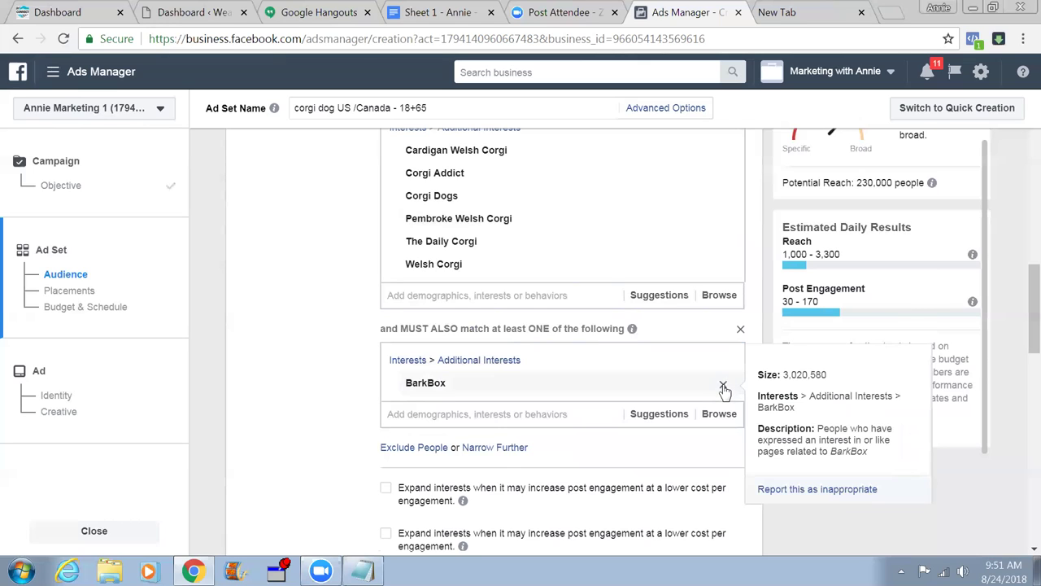
click(725, 387)
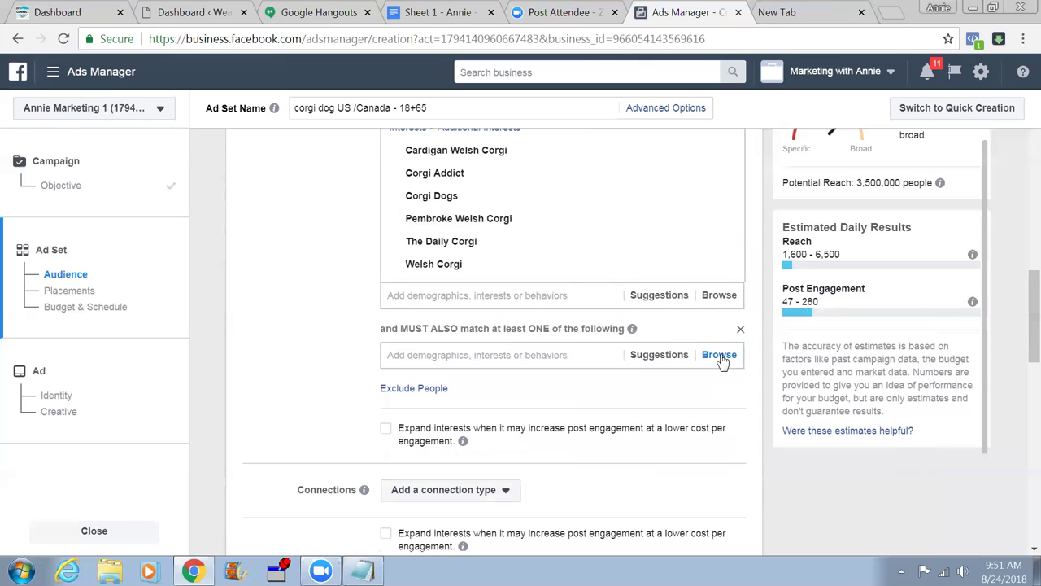
Browse the top-level targeting categories available for the must-also-match condition and close the list
click(721, 358)
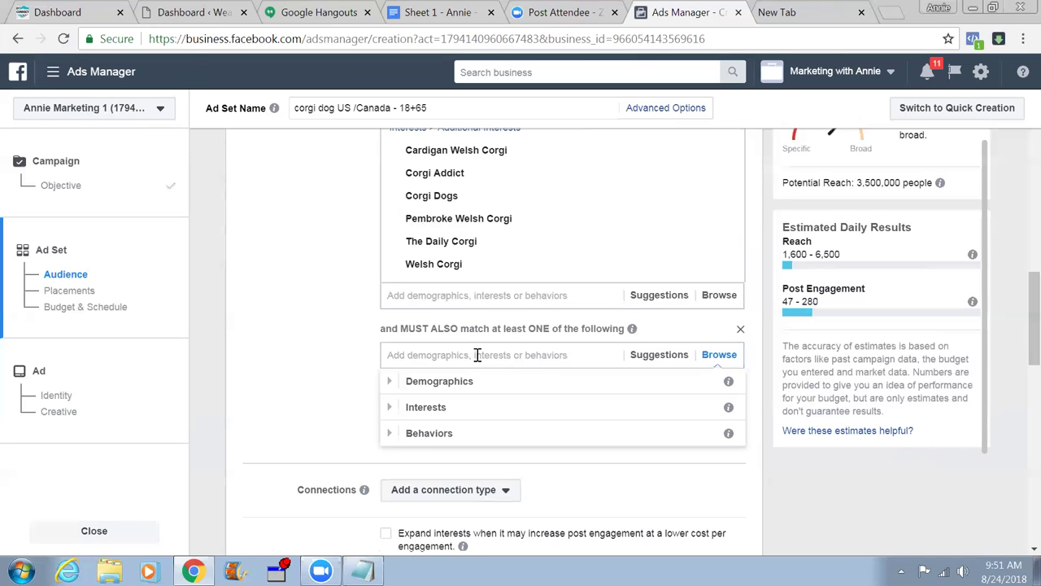
click(289, 376)
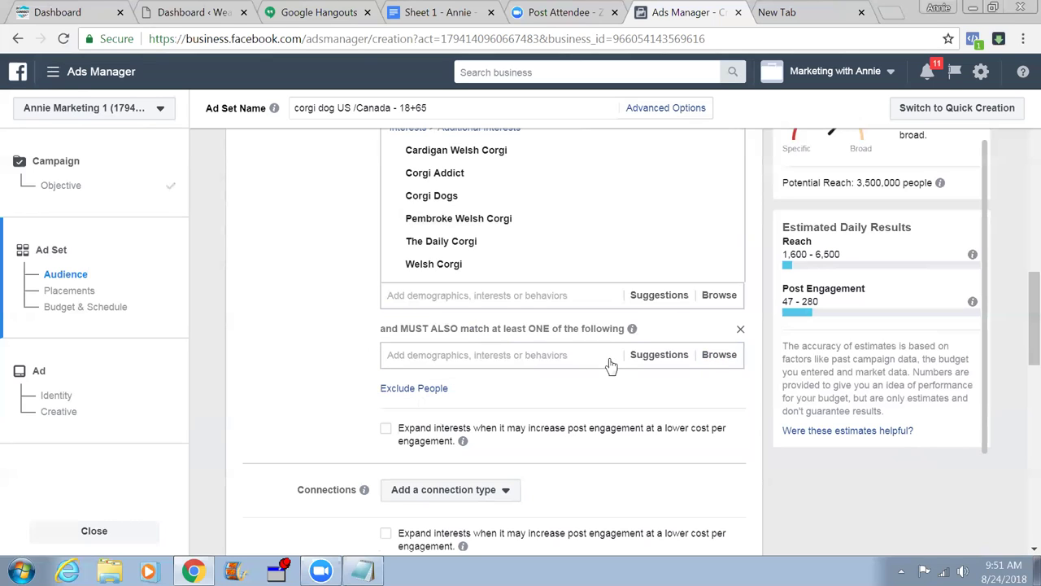
click(711, 361)
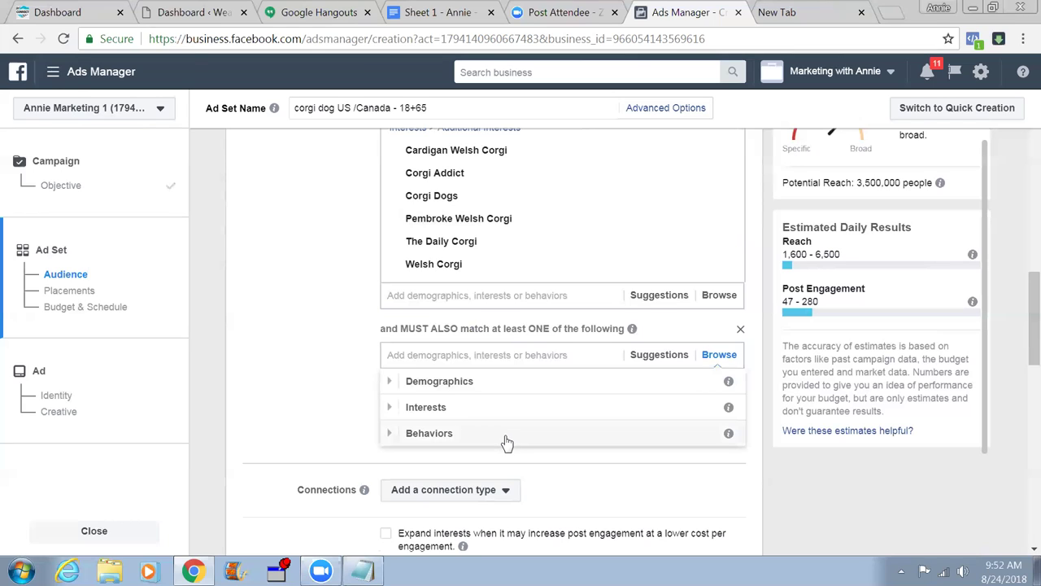
click(309, 346)
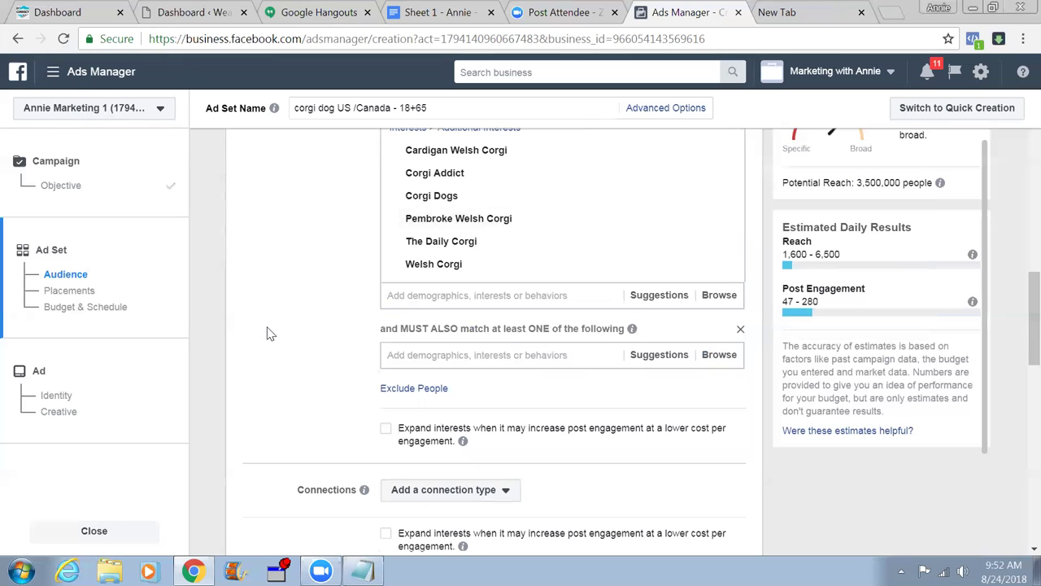
Save the audience under the name "Corgi dog targeted audience 3.5 million"
scroll(270, 333, down, 5)
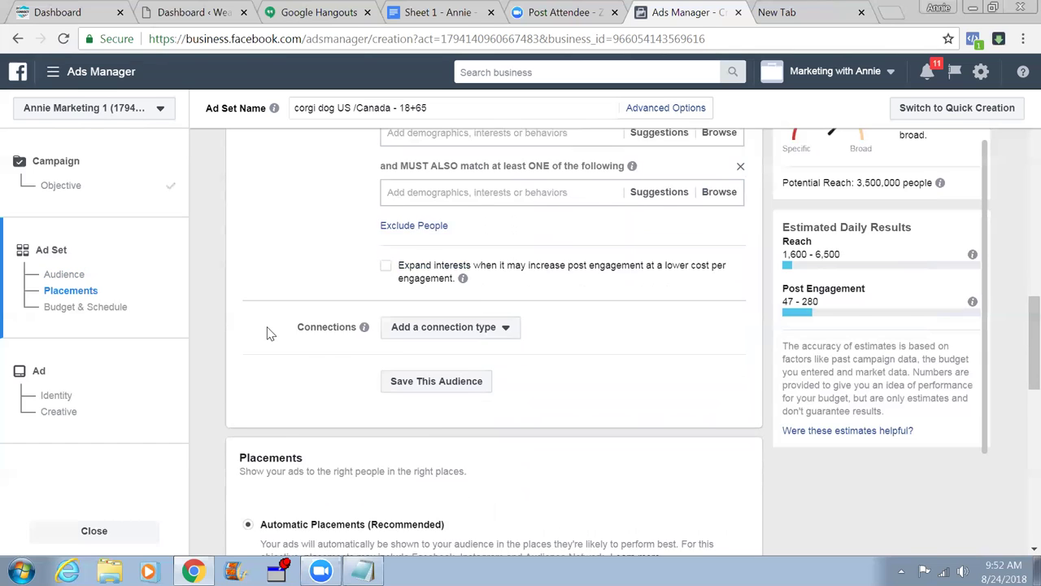
scroll(269, 333, down, 1)
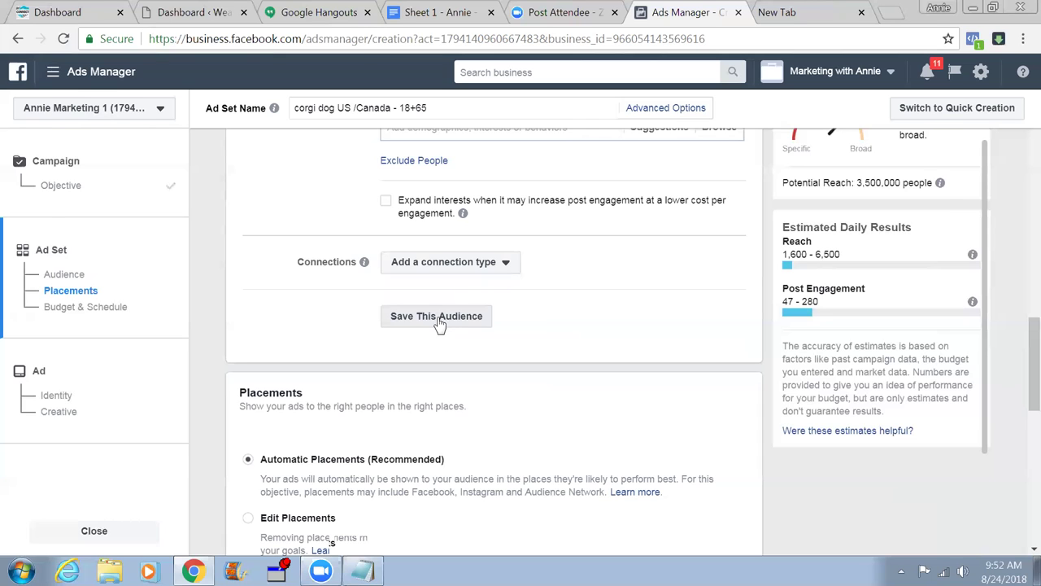
click(438, 317)
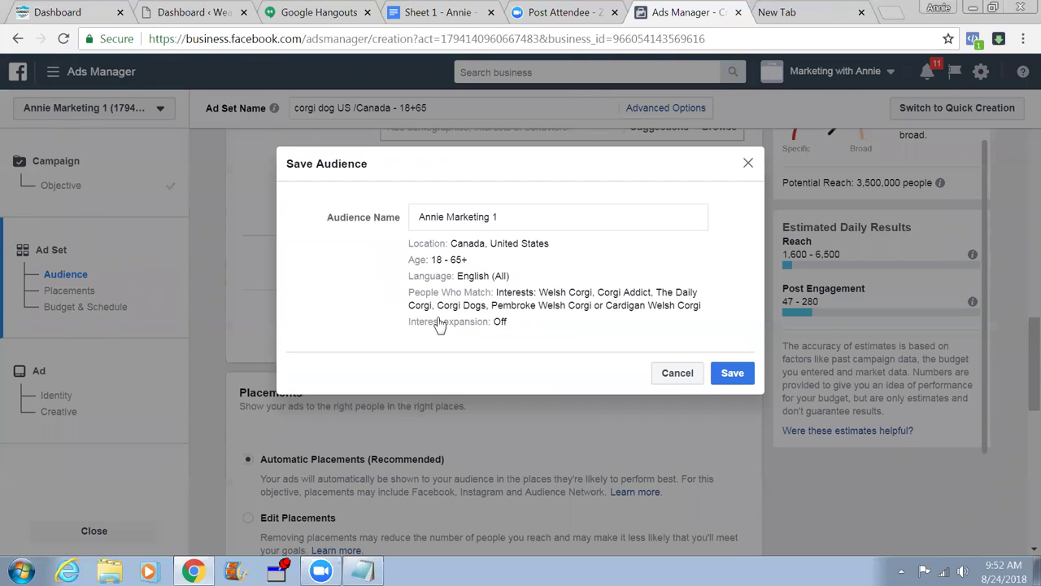
click(504, 218)
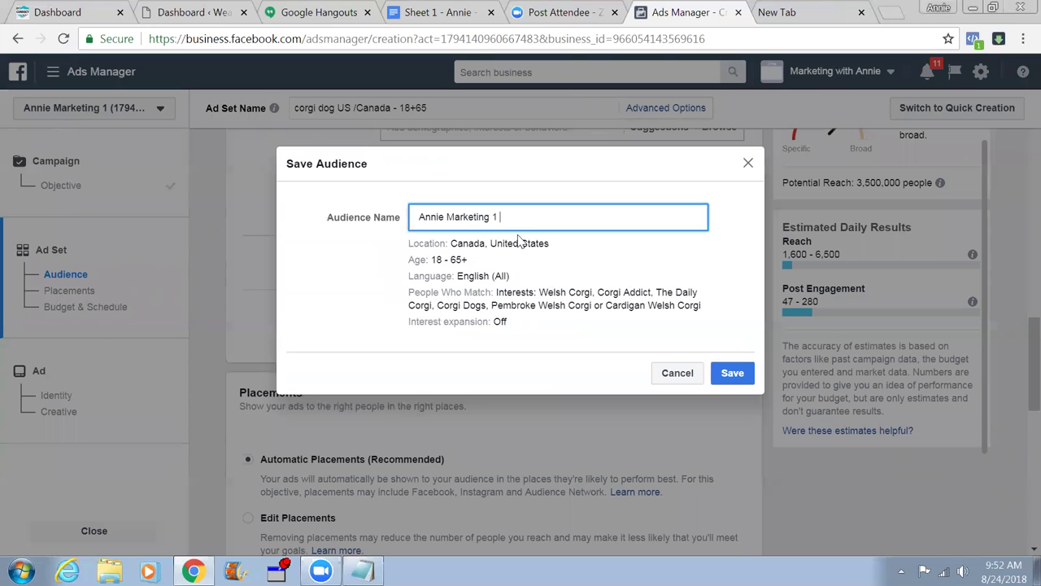
drag(509, 225, 393, 210)
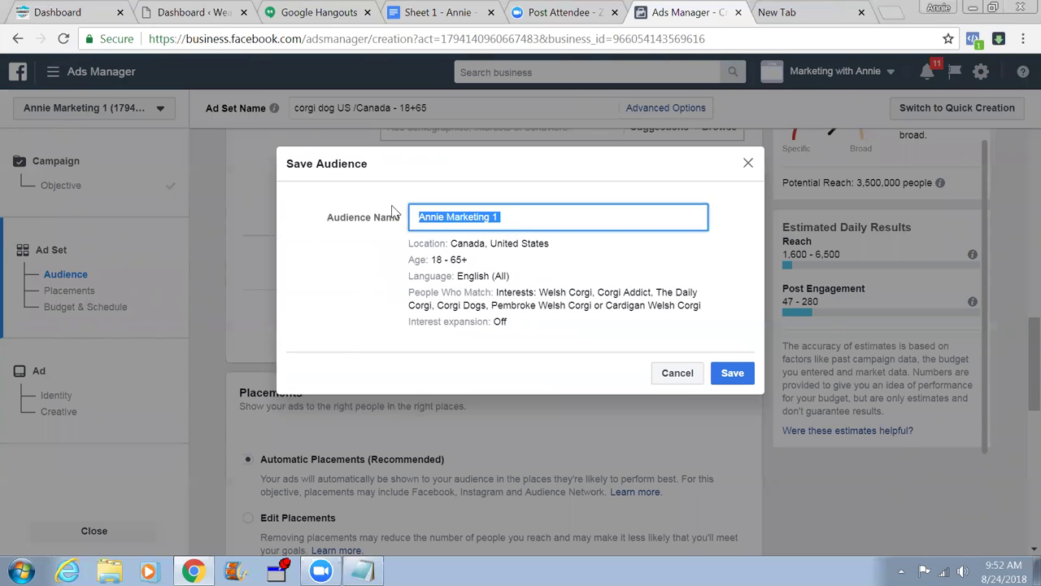
key(BackSpace)
text(Cori)
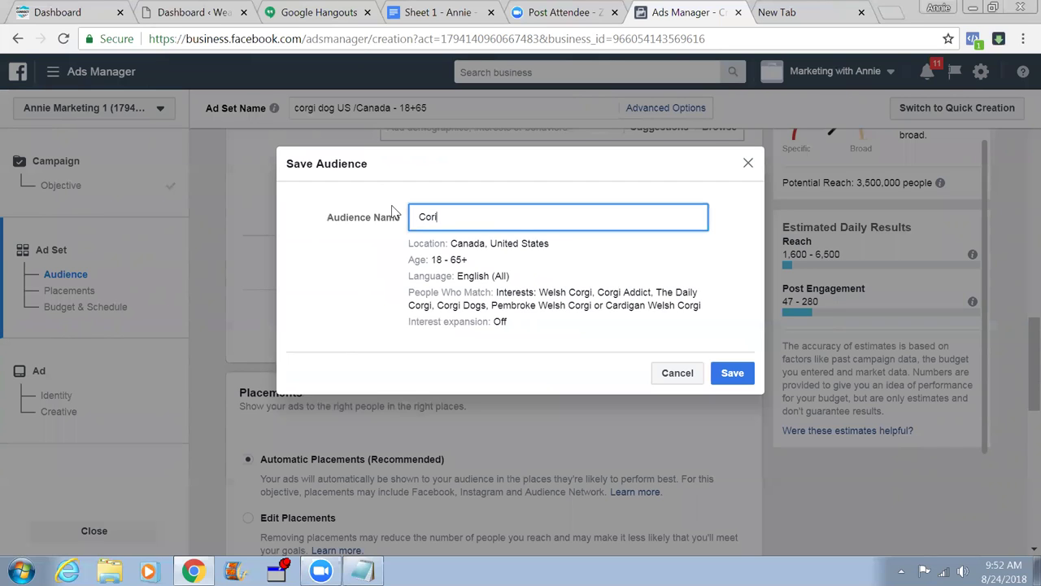
key(BackSpace)
text(gi dog targeted audience)
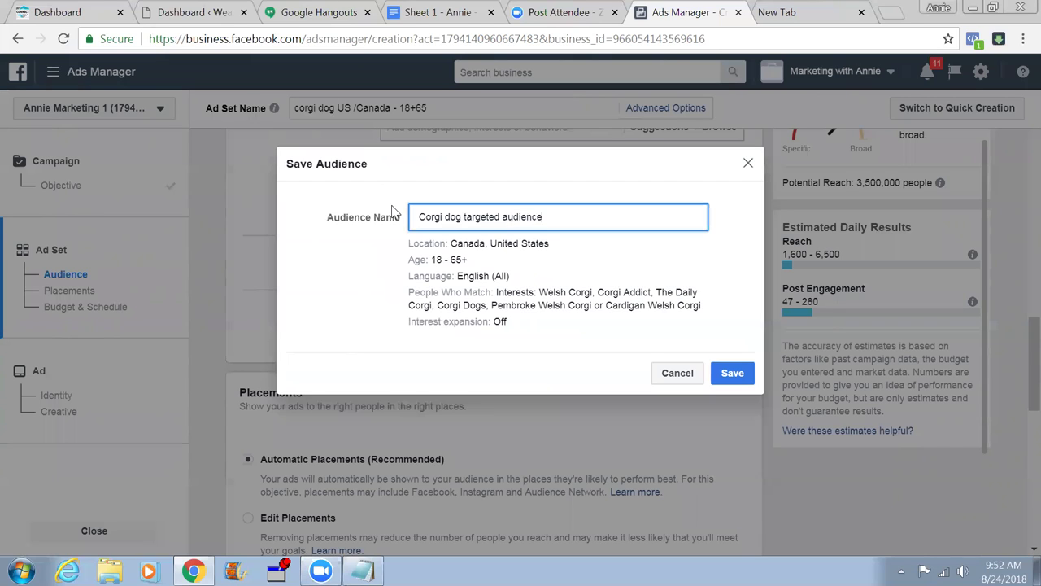
text( 3.5 million)
click(732, 373)
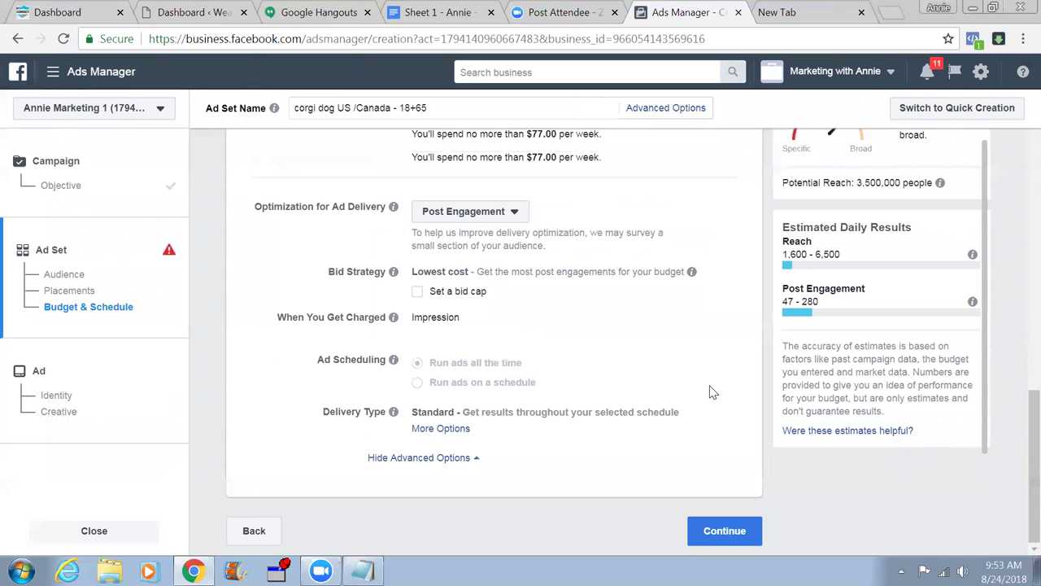
Review the ad delivery optimization choices, keeping Post Engagement, and expand the delivery type options
mouse_move(394, 320)
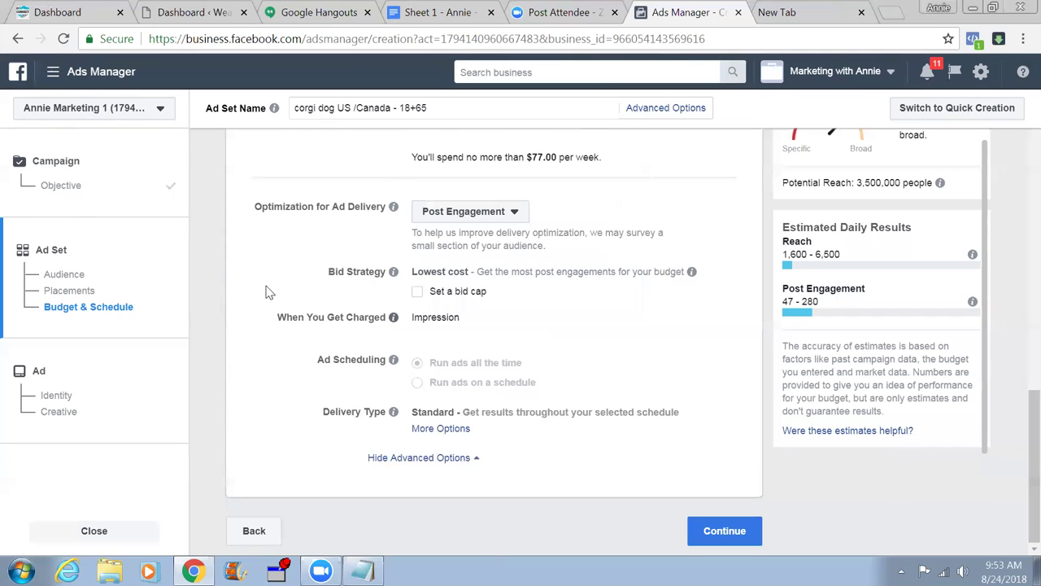
click(471, 219)
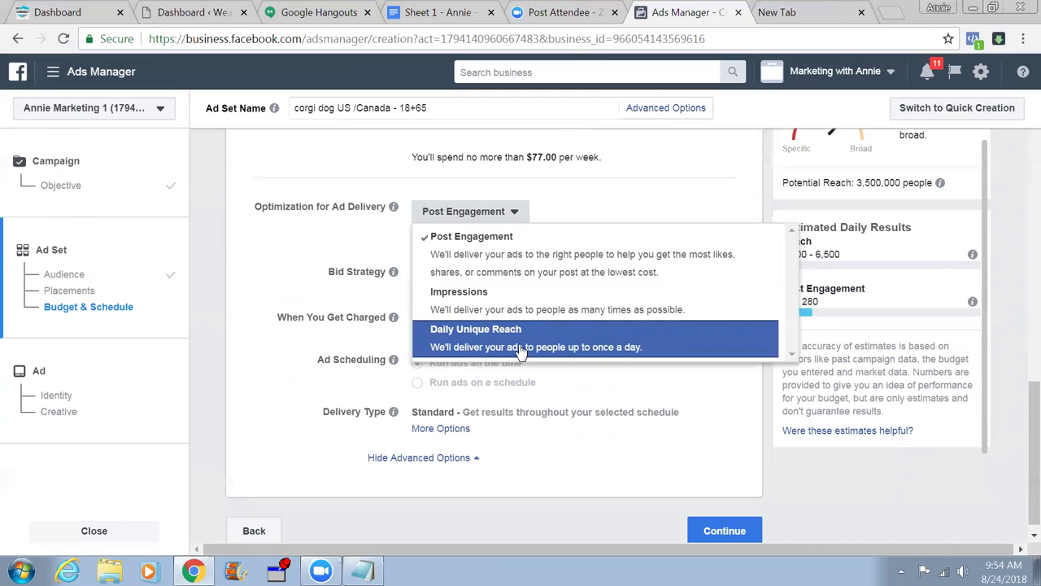
click(534, 254)
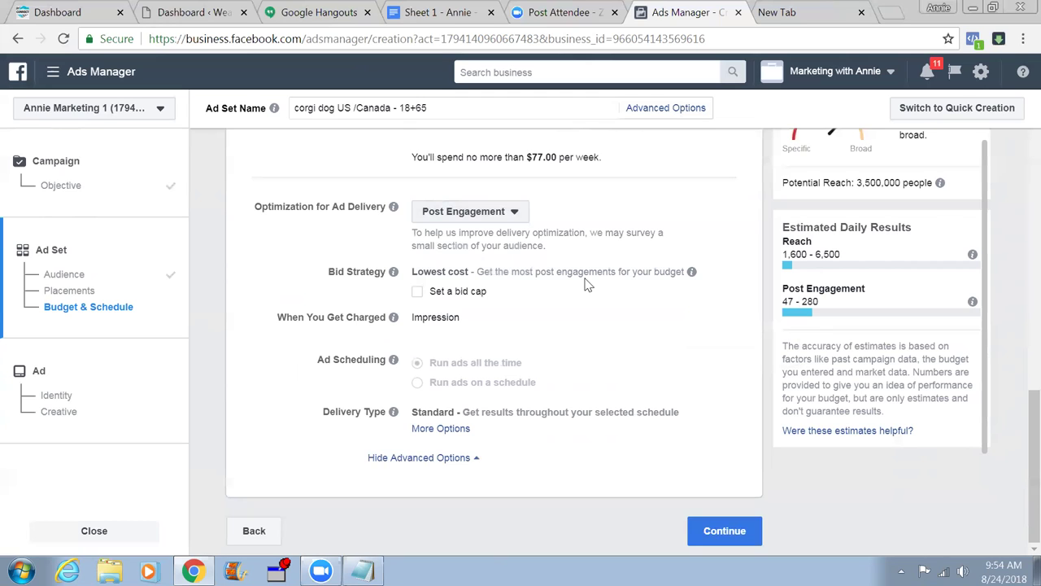
mouse_move(691, 273)
click(439, 428)
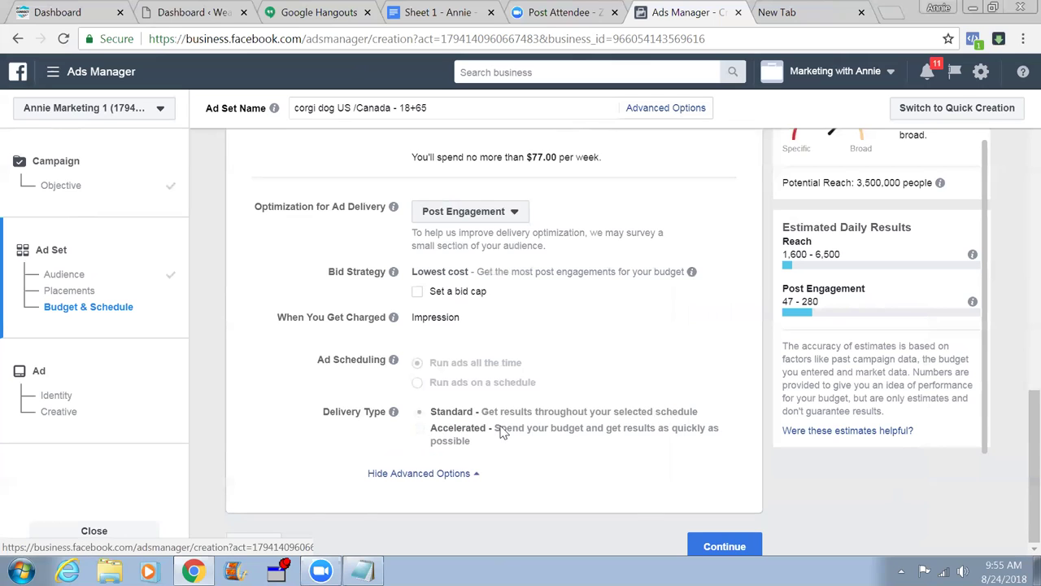
mouse_move(475, 440)
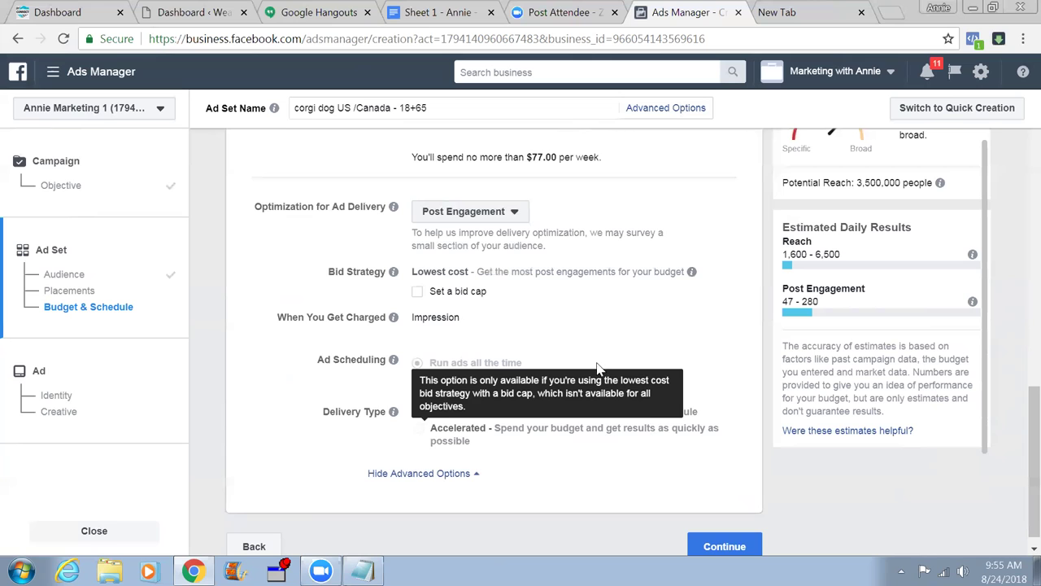
Set the ad set's daily budget to $5.00
scroll(256, 247, up, 3)
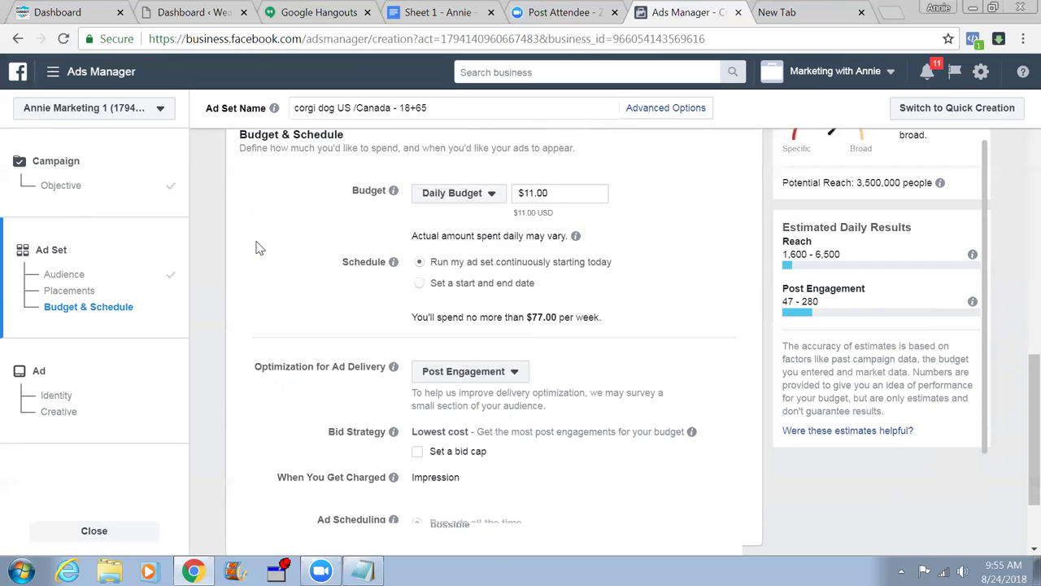
scroll(256, 247, up, 1)
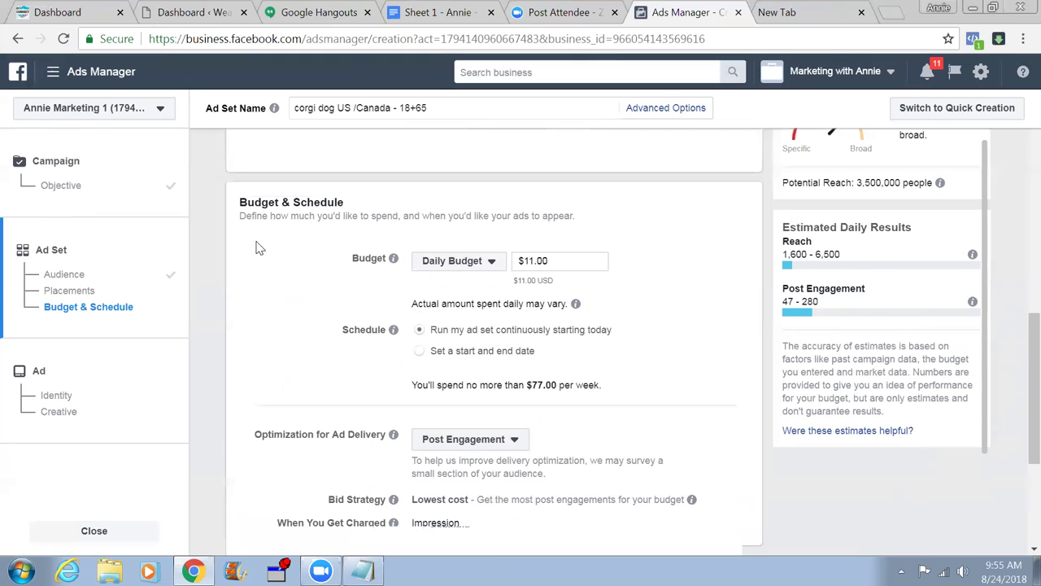
double_click(531, 259)
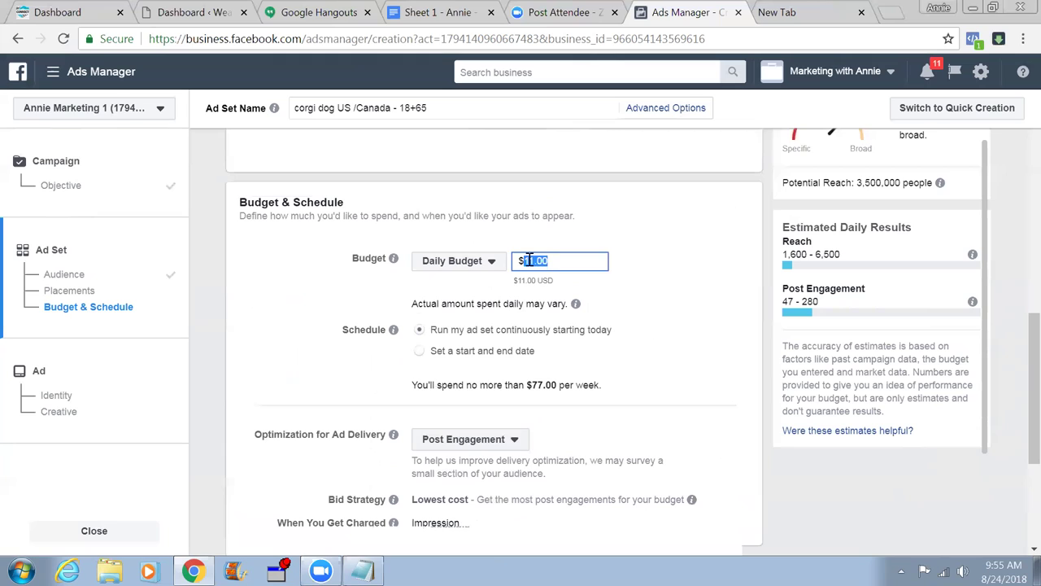
key(BackSpace)
text(5.00)
click(269, 342)
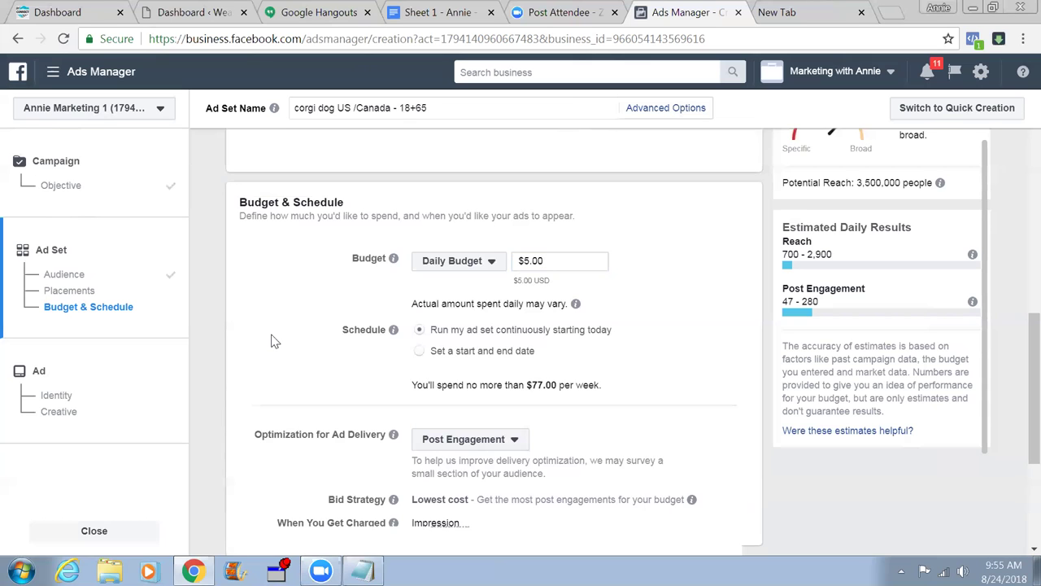
Accept the budget and schedule settings and continue to the ad setup
scroll(275, 341, down, 2)
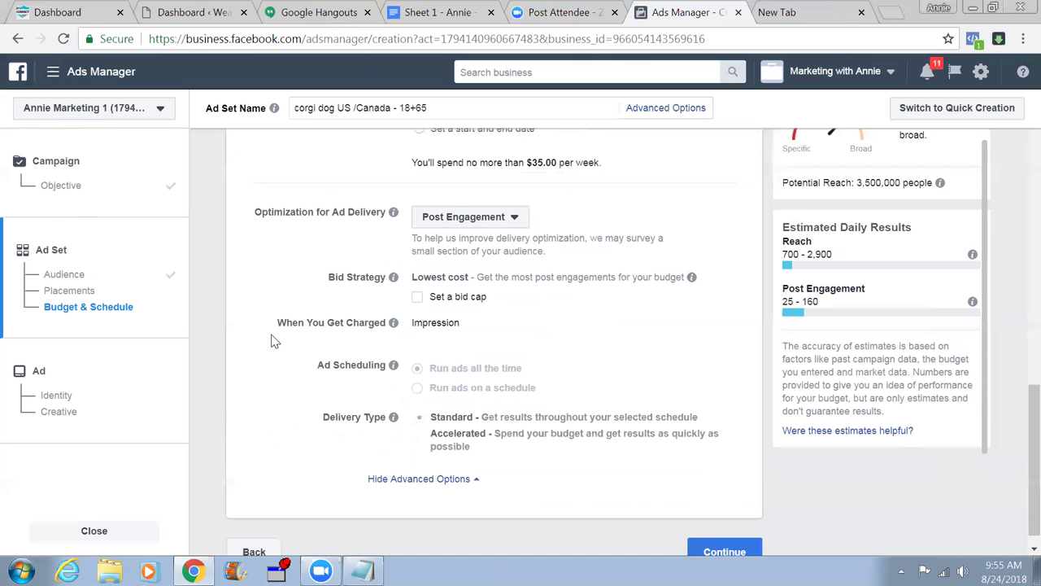
scroll(274, 342, down, 1)
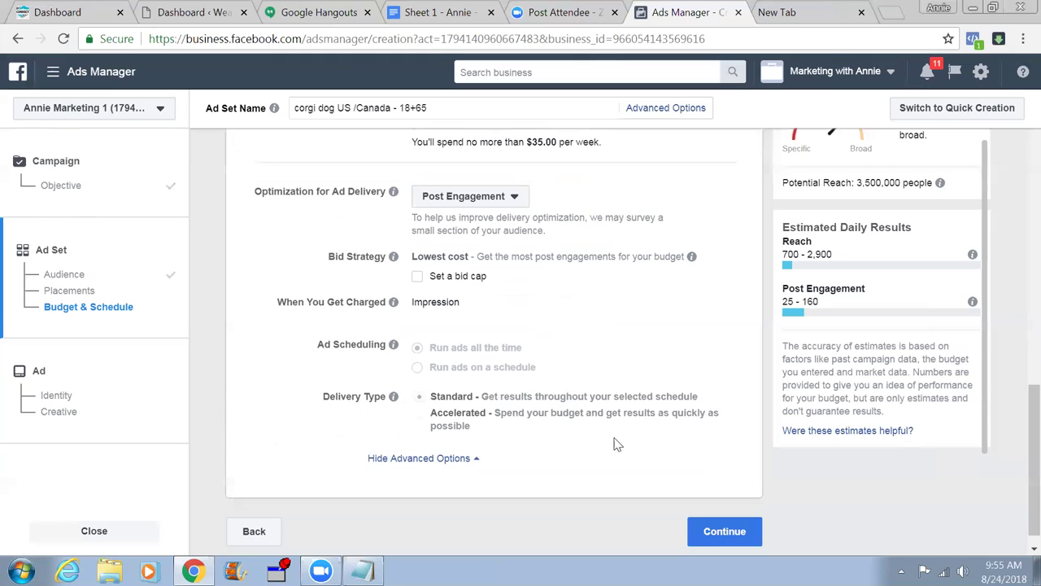
click(698, 527)
click(739, 534)
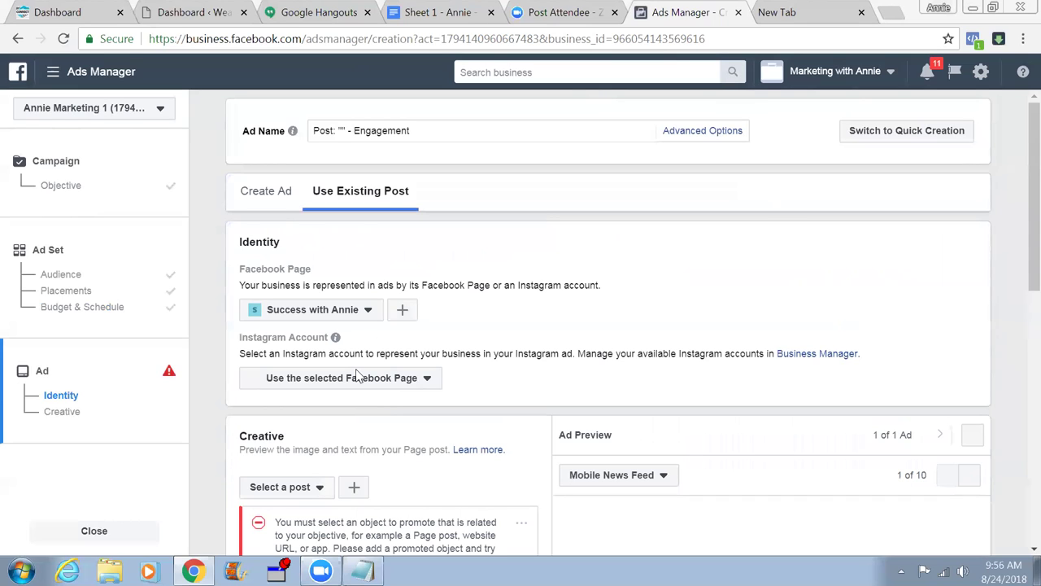
View the list of Facebook Pages available to represent the business in the ad
click(366, 310)
click(366, 311)
click(365, 311)
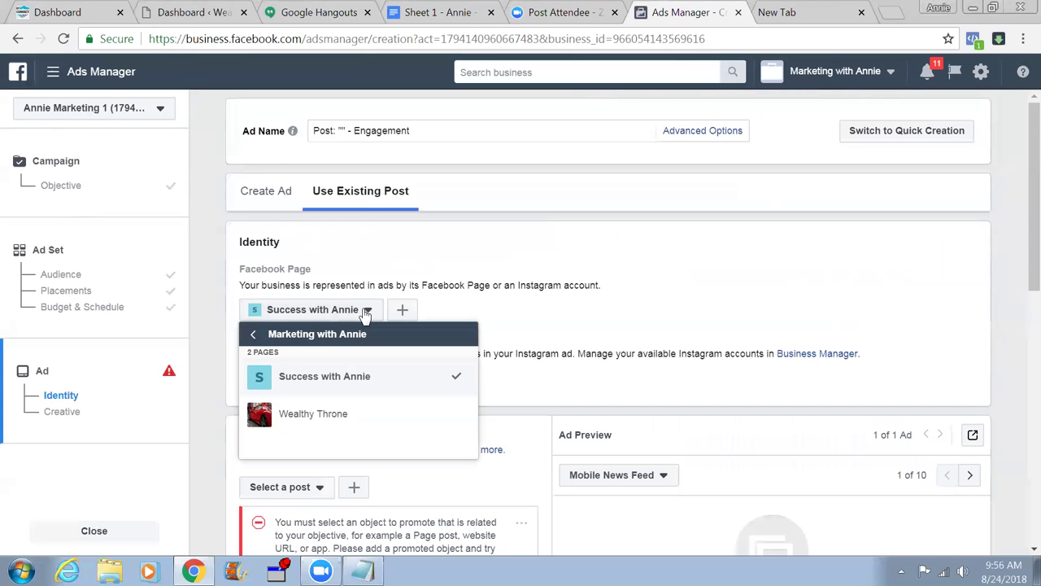
Browse the categories for creating a new Facebook Page, view the Local Business or Place form, and cancel it
click(402, 310)
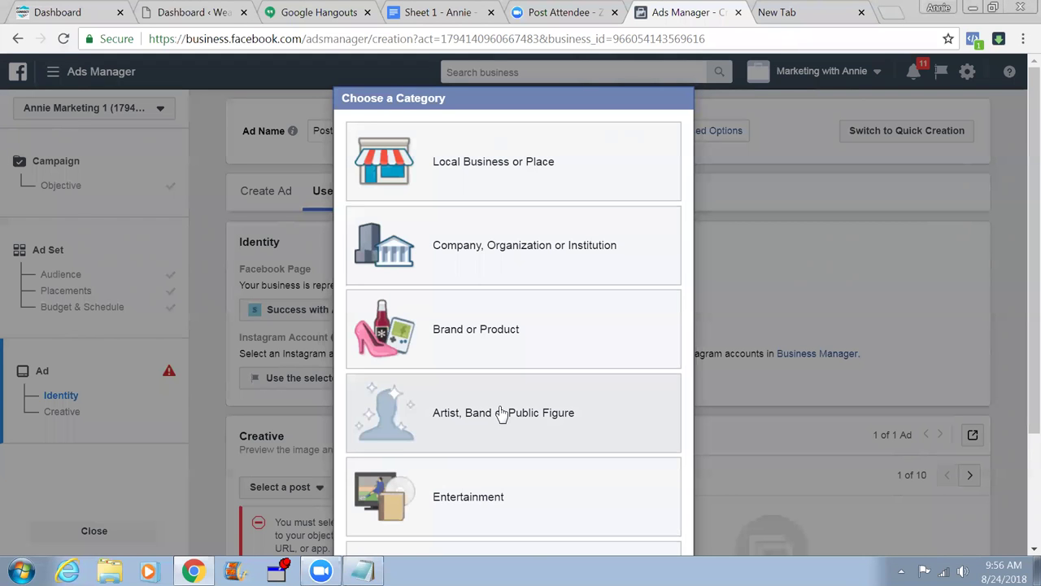
scroll(502, 414, down, 1)
scroll(502, 413, down, 4)
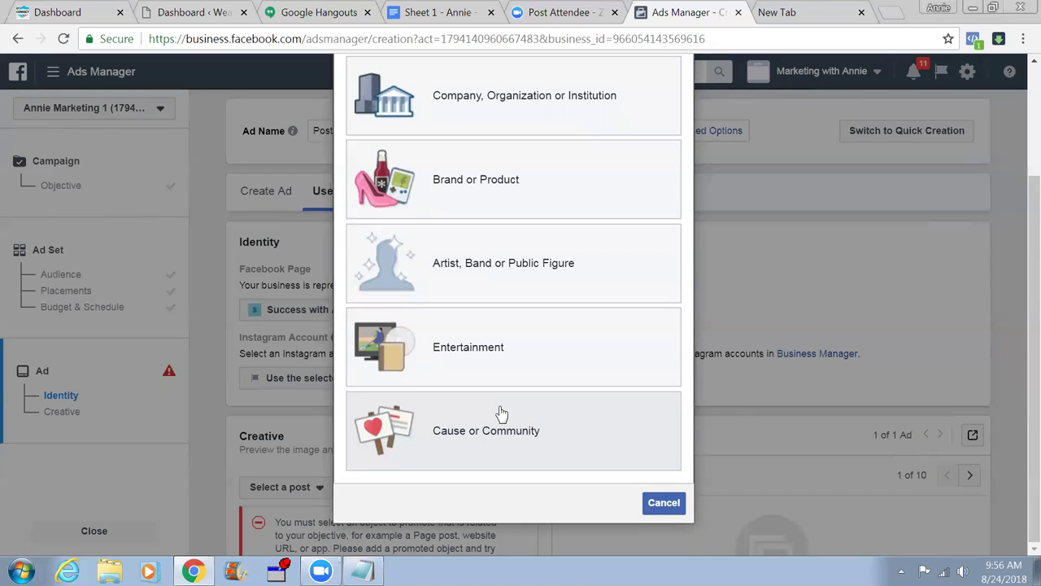
scroll(502, 414, up, 5)
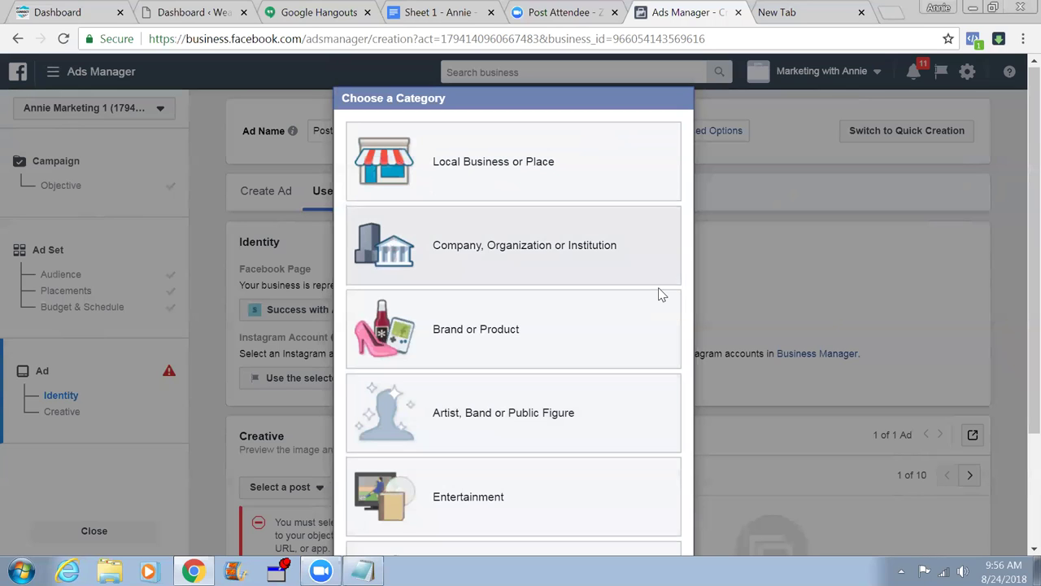
click(547, 170)
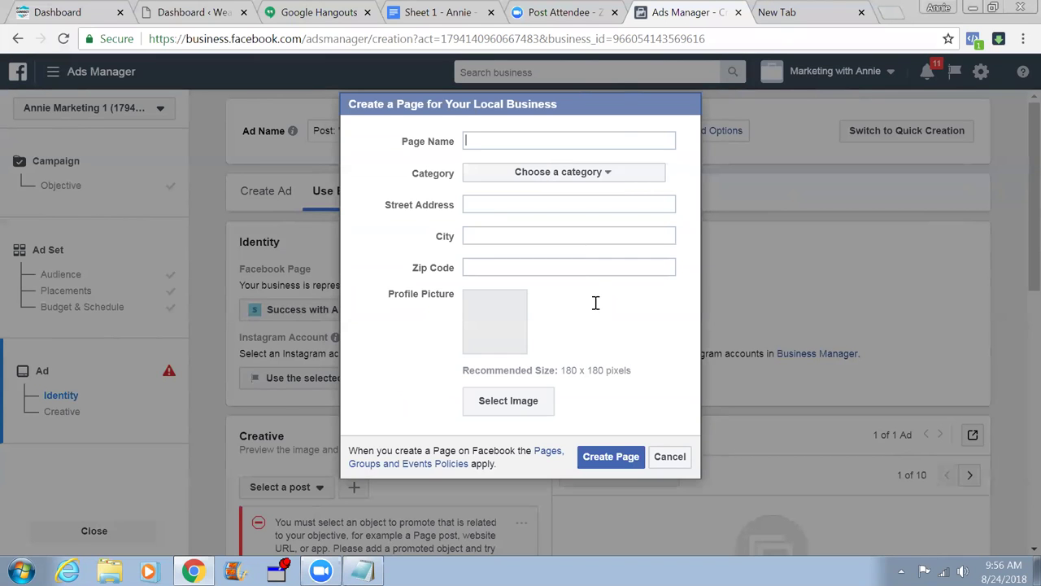
click(671, 457)
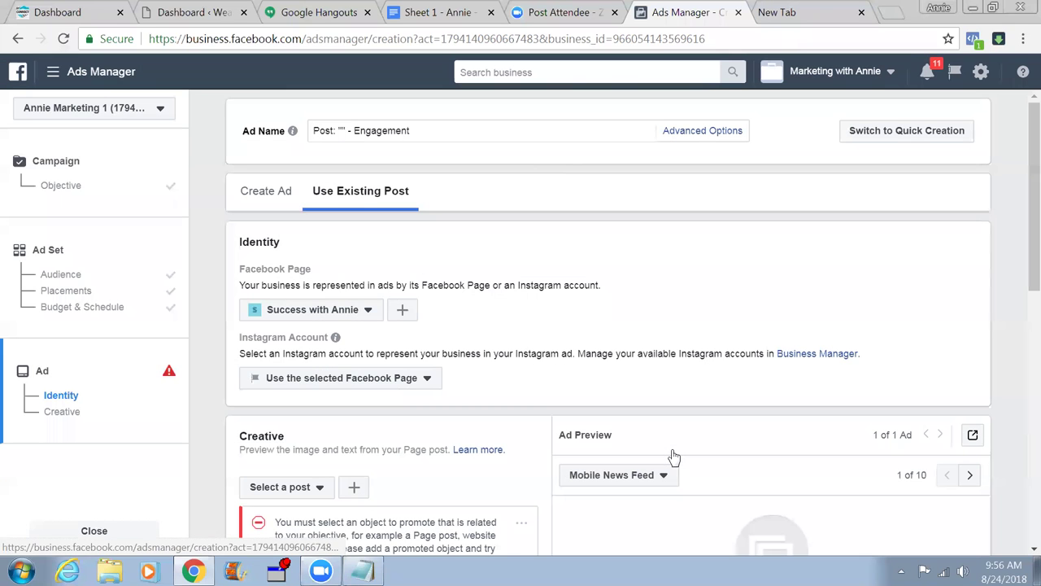